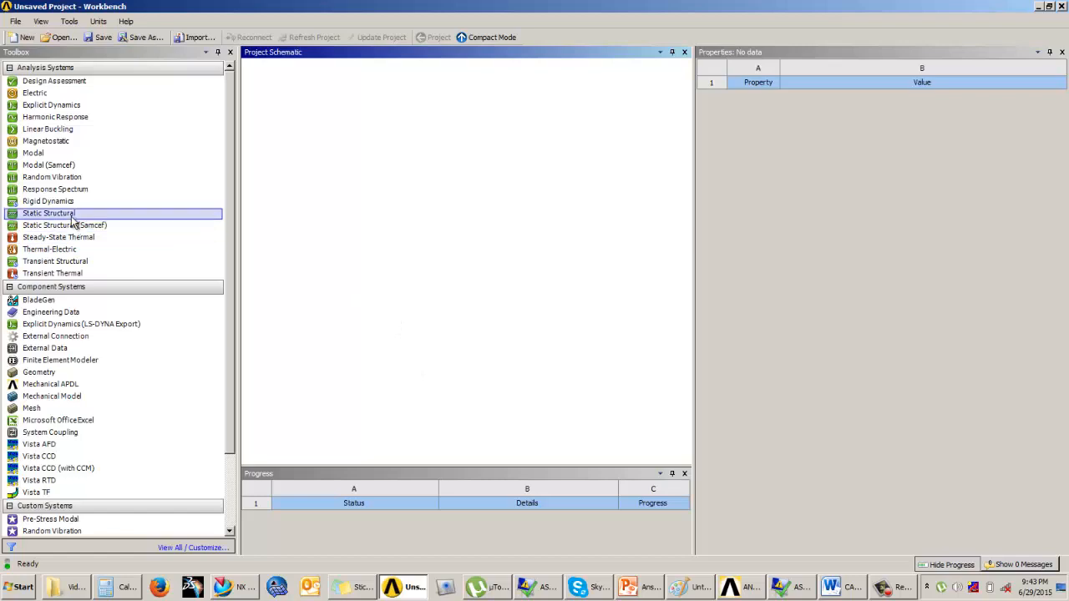
Add a Static Structural system to the project schematic and name it "linear bucklinganalysis 1".
{"action": "left_click_drag", "start_coordinate": [71, 214], "coordinate": [374, 269]}
{"action": "type", "text": "buck"}
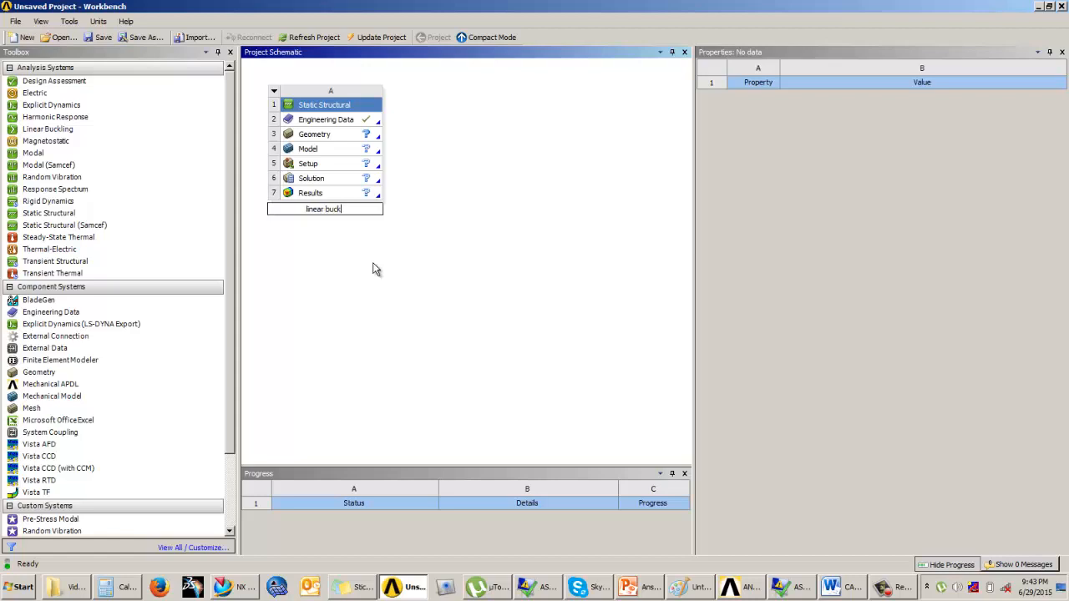
{"action": "type", "text": "nganalysis 1"}
{"action": "key", "text": "Return"}
Check the Example 1 slide in PowerPoint, return to Workbench and open the system's Geometry in DesignModeler with Meter as the length unit.
{"action": "left_click", "coordinate": [333, 121]}
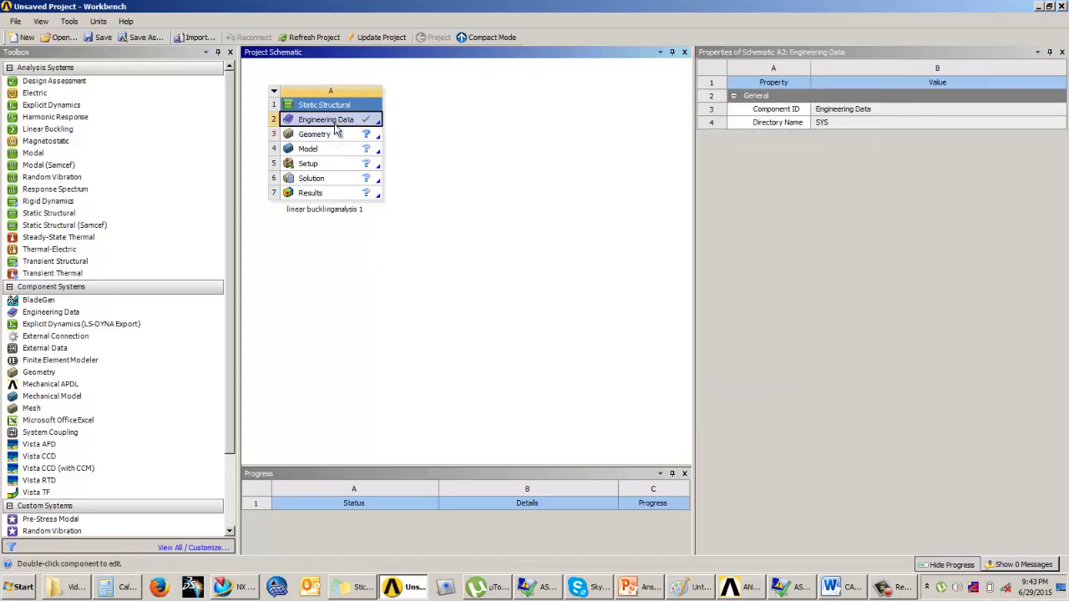
{"action": "left_click", "coordinate": [639, 587]}
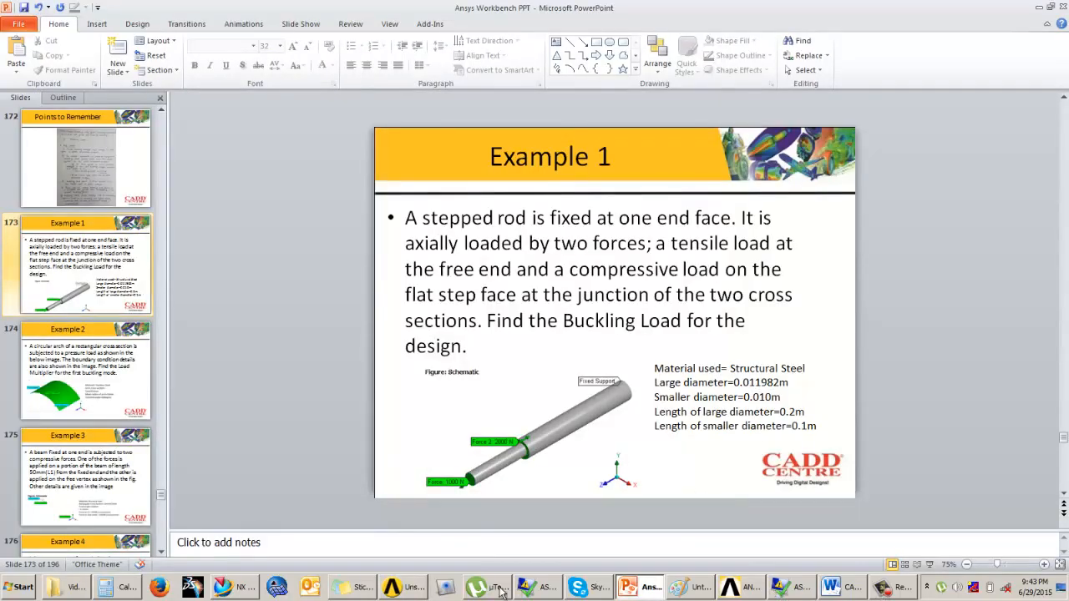
{"action": "left_click", "coordinate": [404, 588]}
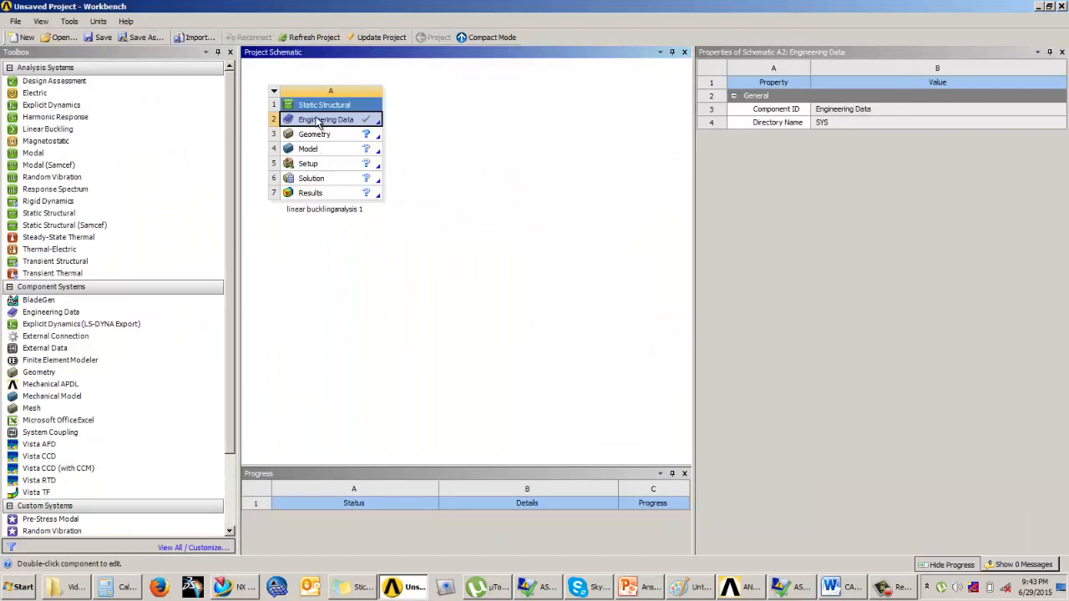
{"action": "left_click", "coordinate": [326, 137]}
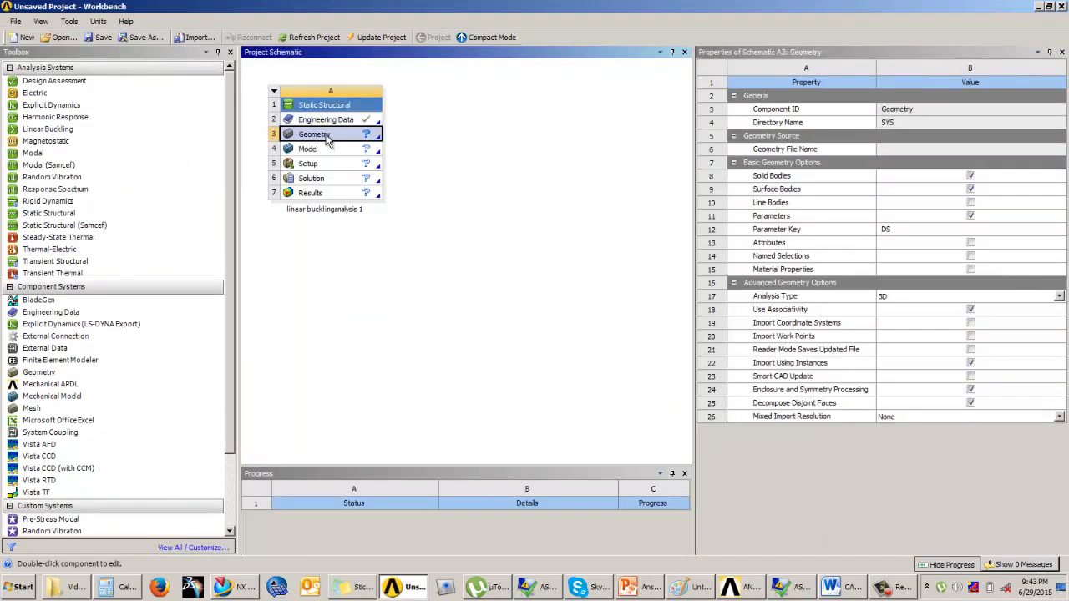
{"action": "double_click", "coordinate": [327, 138]}
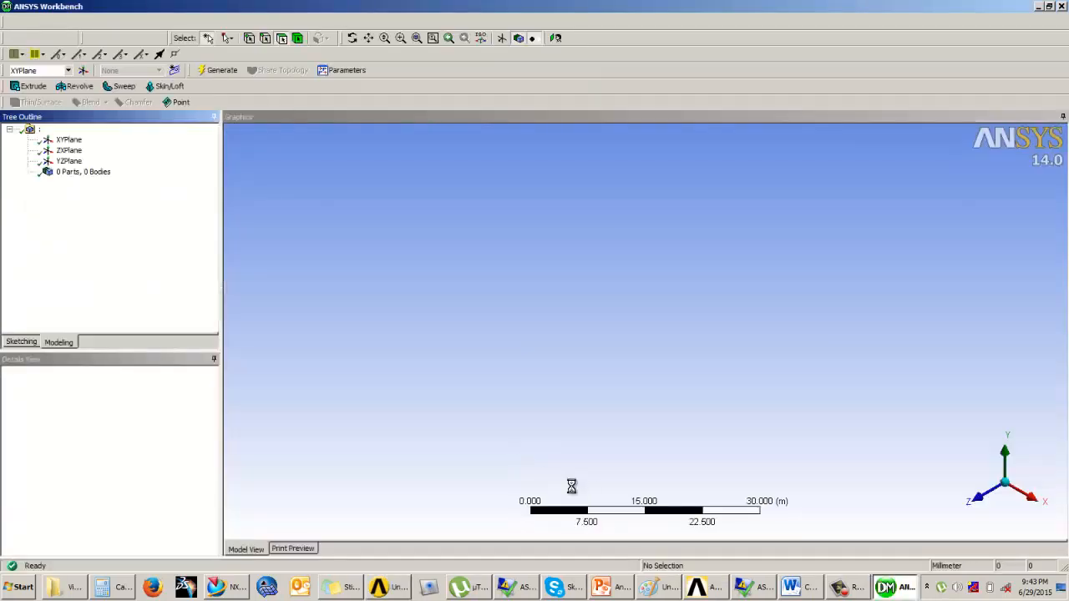
{"action": "left_click", "coordinate": [467, 225]}
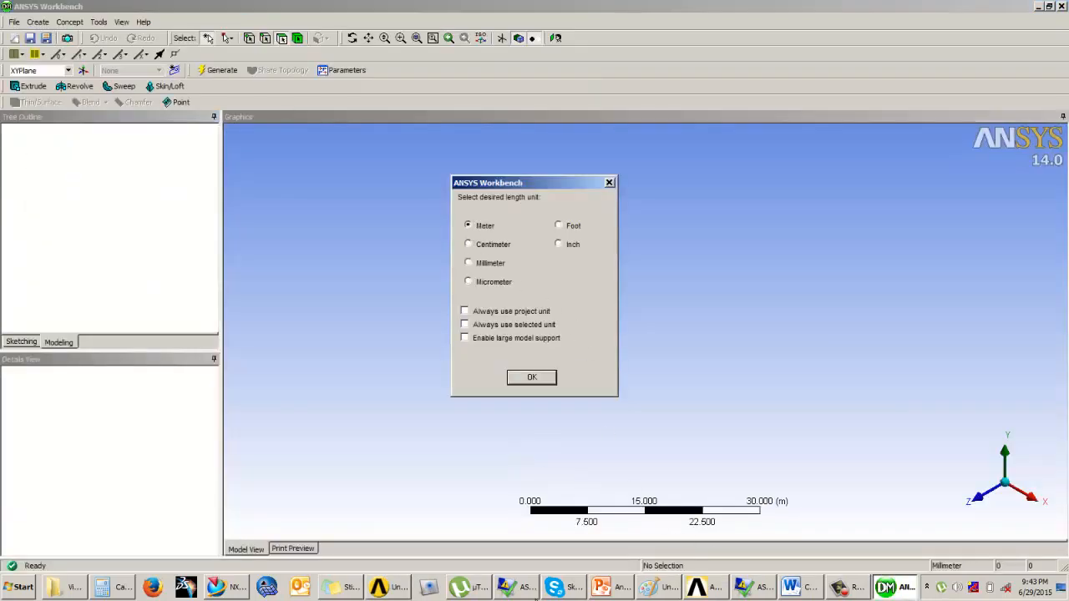
{"action": "left_click", "coordinate": [519, 376]}
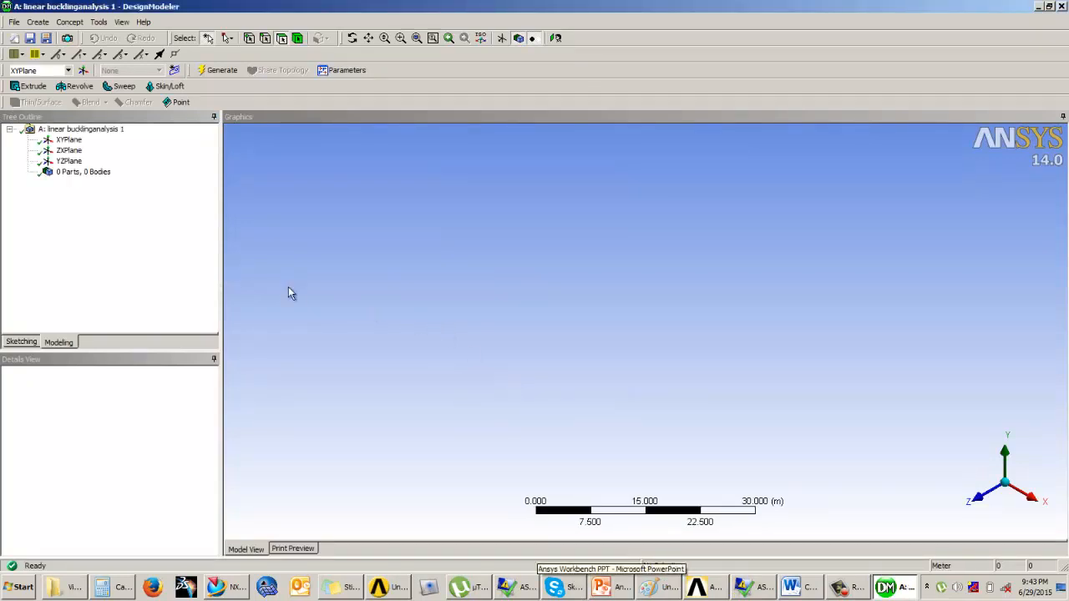
Sketch a circle about 6.17 m in diameter on the ZXPlane, centred at the origin, viewing the plane face-on.
{"action": "left_click", "coordinate": [68, 151]}
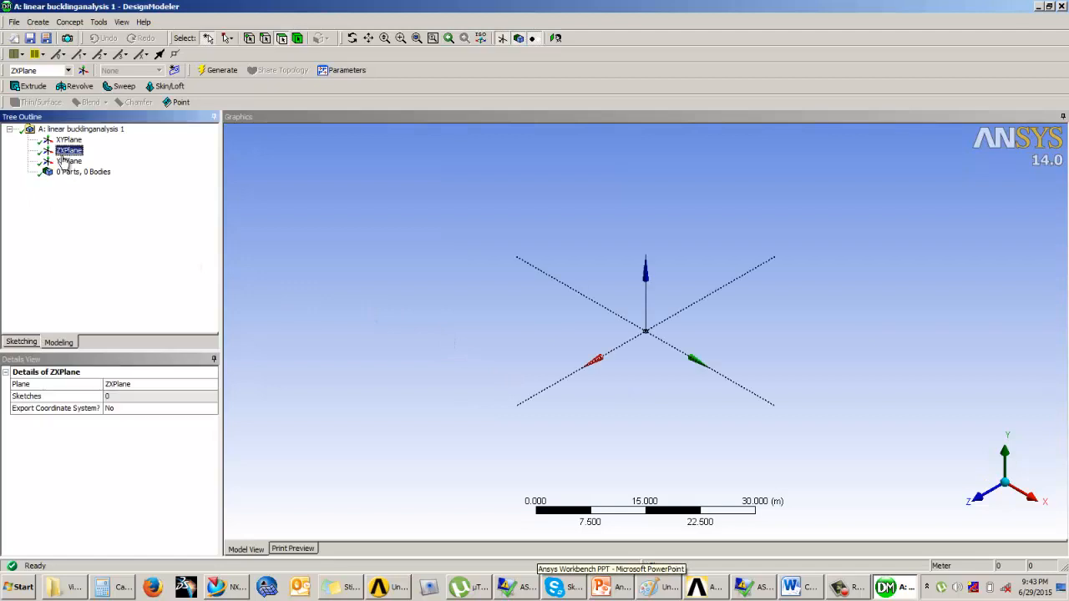
{"action": "left_click", "coordinate": [23, 341]}
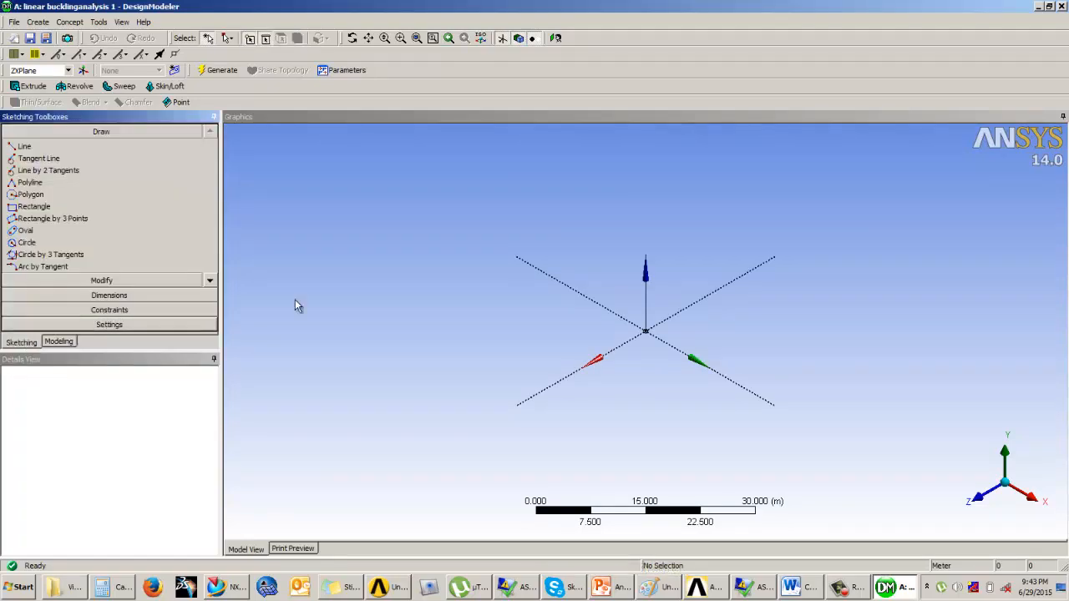
{"action": "left_click", "coordinate": [555, 38]}
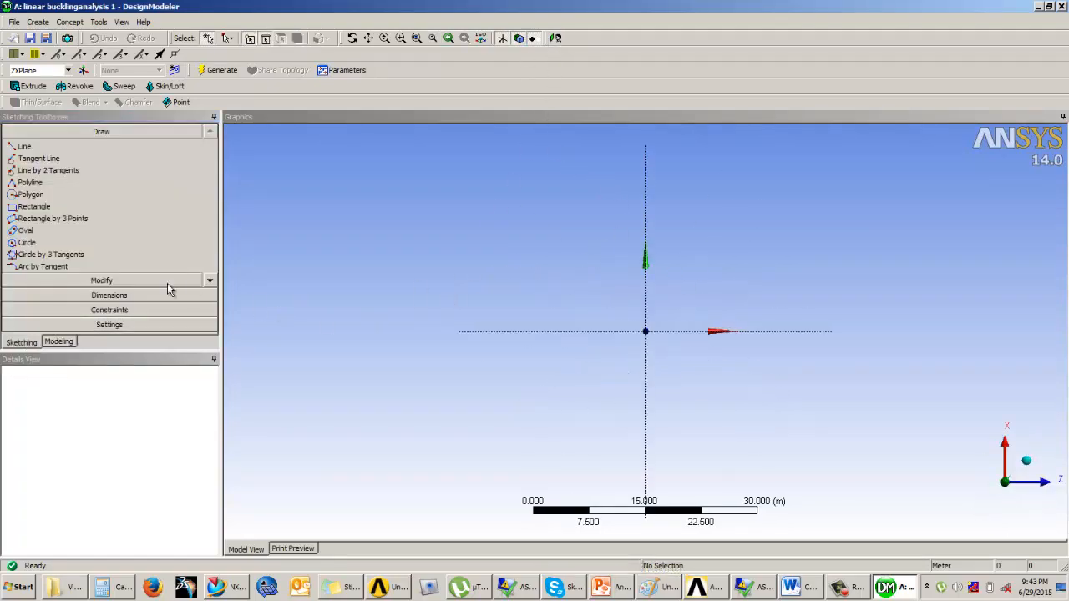
{"action": "left_click", "coordinate": [27, 242]}
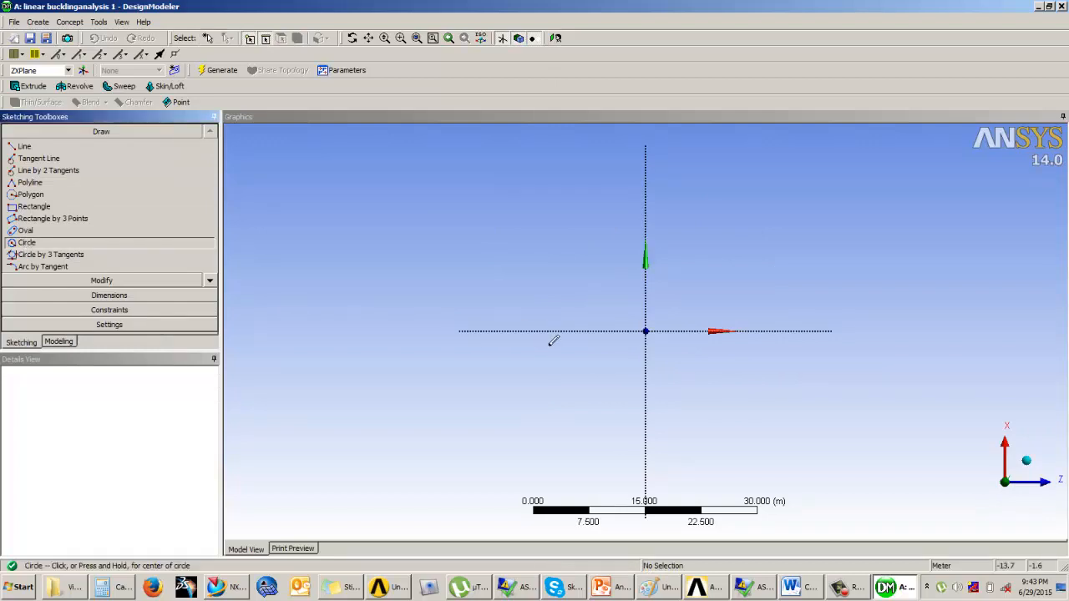
{"action": "left_click", "coordinate": [645, 331]}
{"action": "left_click", "coordinate": [669, 327]}
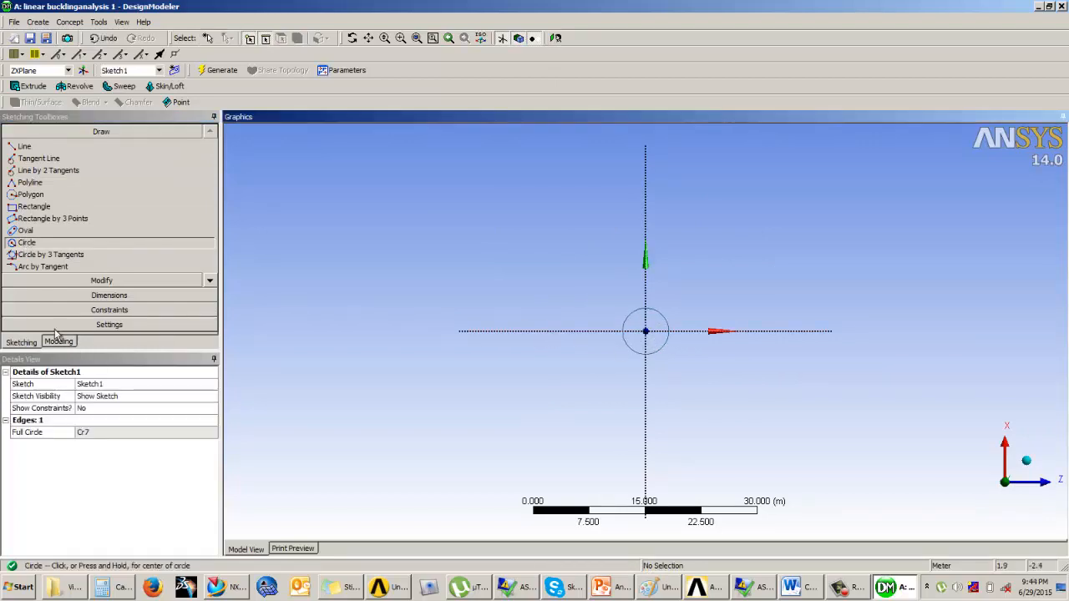
Dimension the circle's diameter and set it to 0.011982 m, the large diameter given on the PowerPoint slide.
{"action": "left_click", "coordinate": [97, 297]}
{"action": "left_click", "coordinate": [669, 326]}
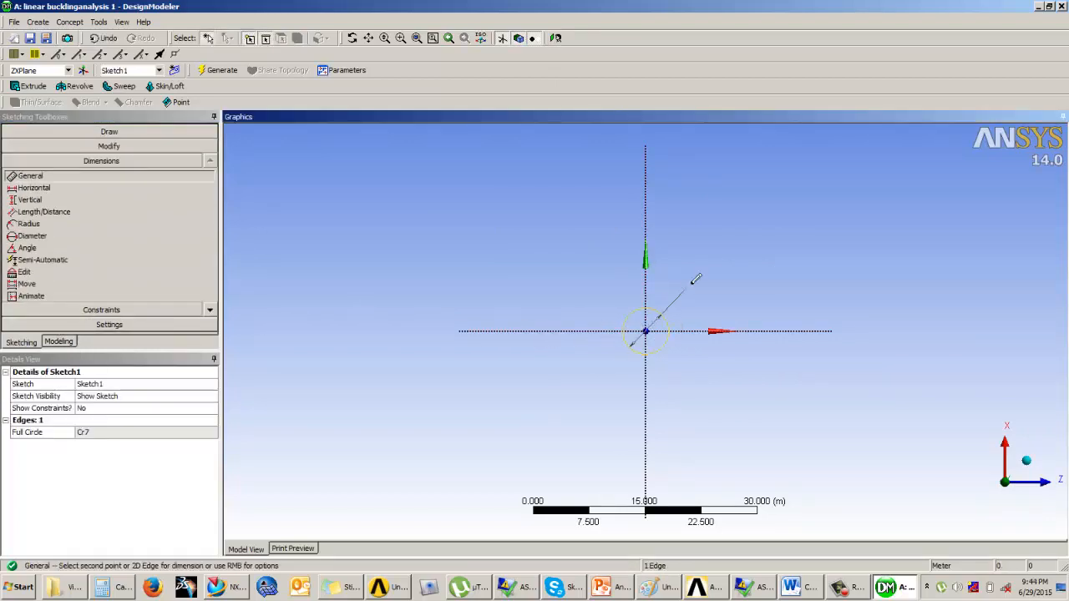
{"action": "left_click", "coordinate": [690, 285]}
{"action": "left_click", "coordinate": [104, 438]}
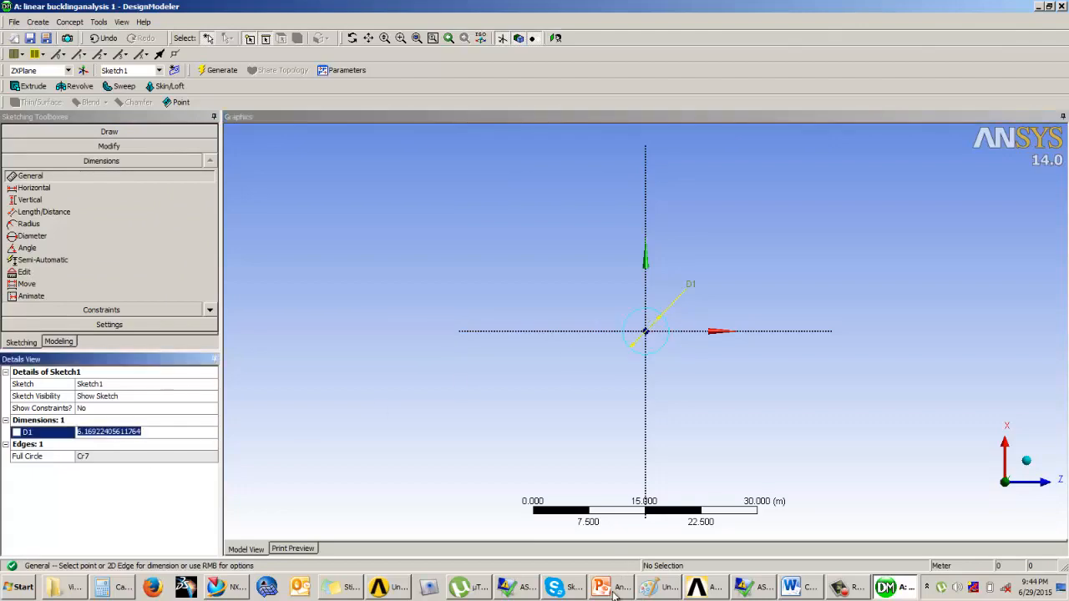
{"action": "left_click", "coordinate": [614, 587]}
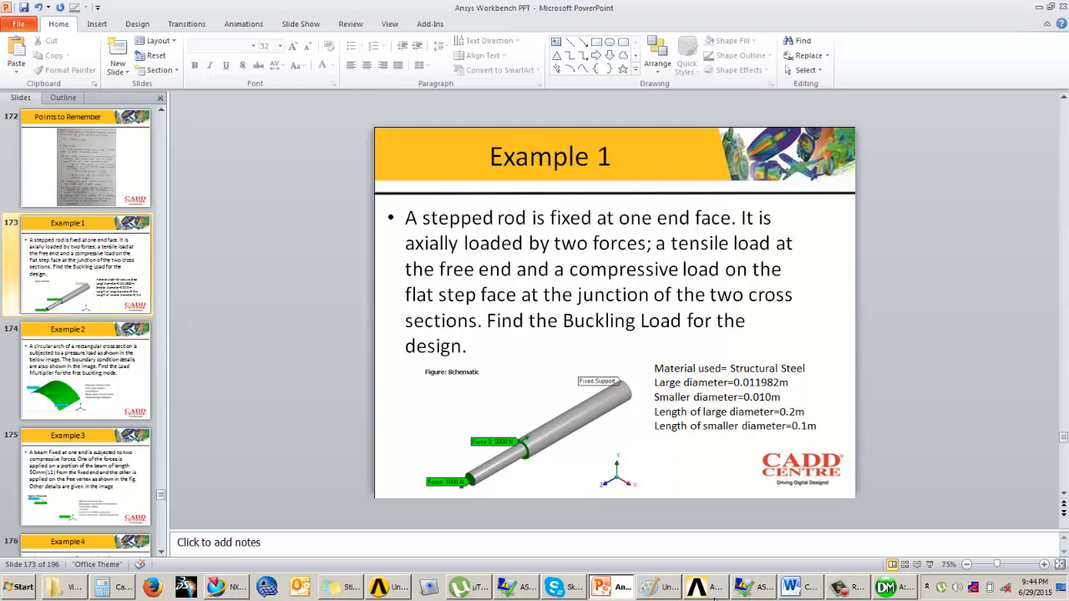
{"action": "left_click", "coordinate": [392, 589]}
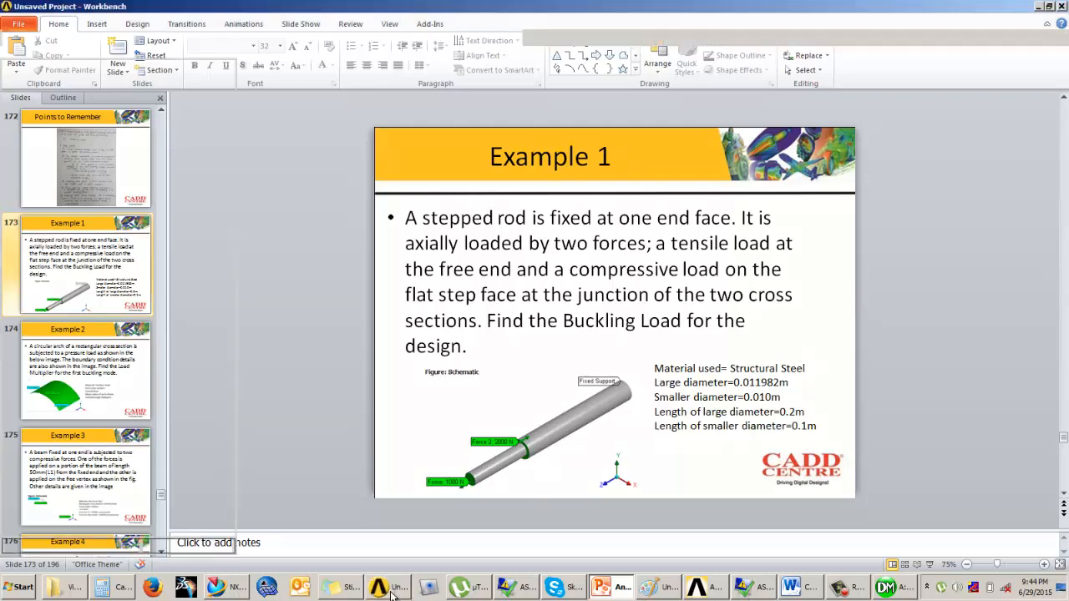
{"action": "left_click", "coordinate": [613, 590]}
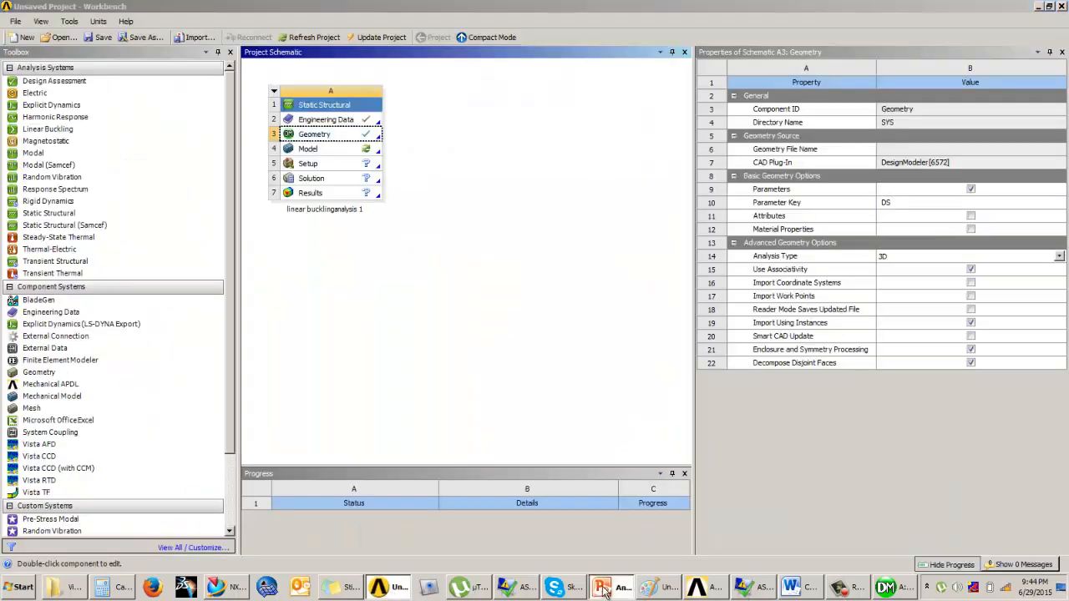
{"action": "left_click", "coordinate": [888, 590]}
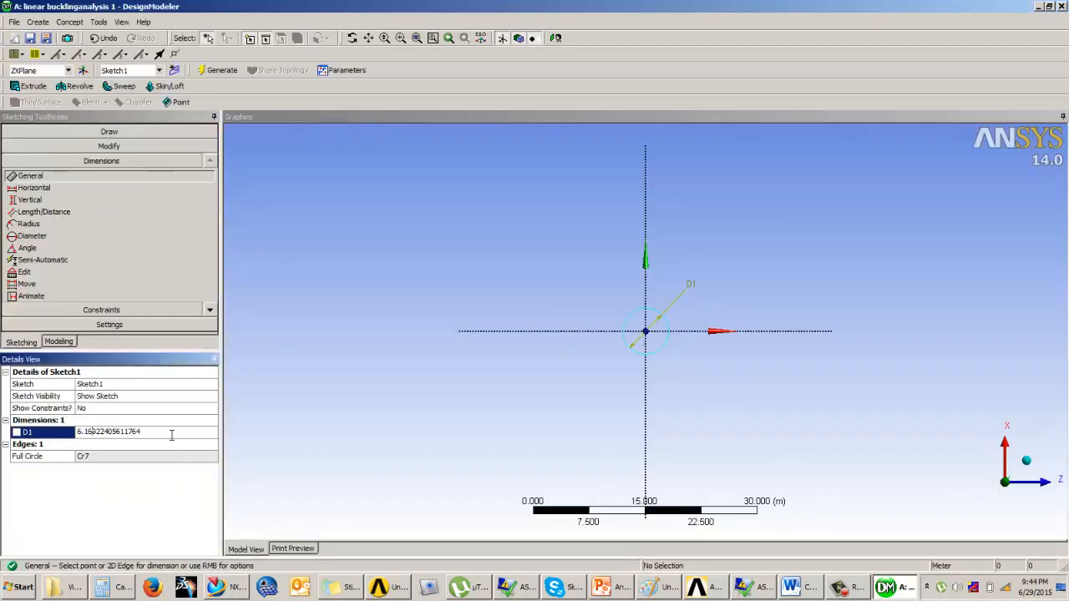
{"action": "left_click", "coordinate": [125, 432]}
{"action": "type", "text": "0."}
{"action": "key", "text": "Return"}
Start an Extrude feature and apply the circle sketch as its geometry.
{"action": "scroll", "coordinate": [657, 339], "scroll_direction": "up", "scroll_amount": 2}
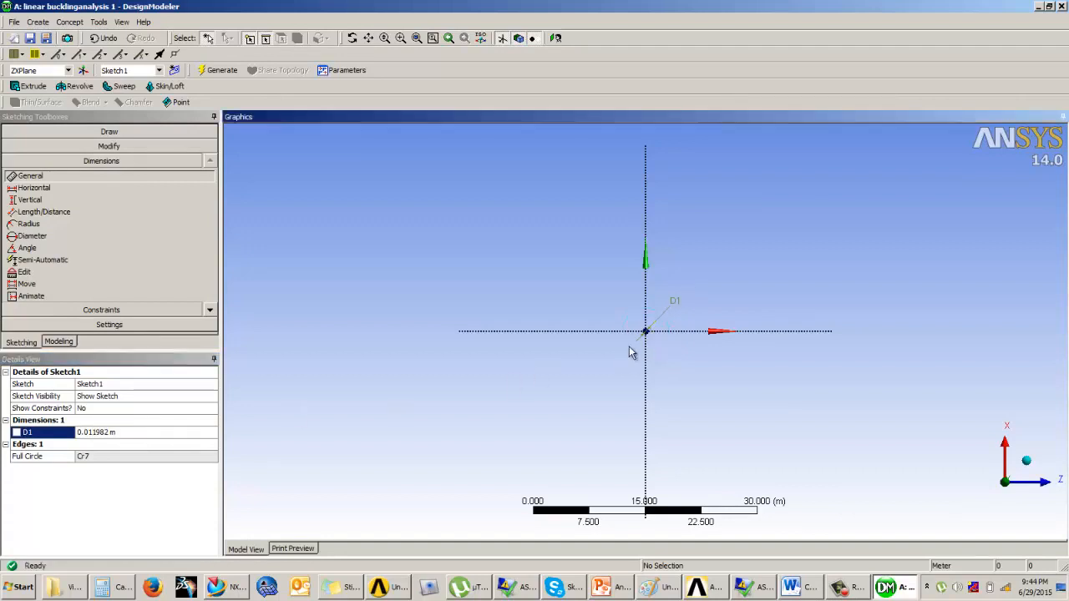
{"action": "scroll", "coordinate": [656, 339], "scroll_direction": "up", "scroll_amount": 5}
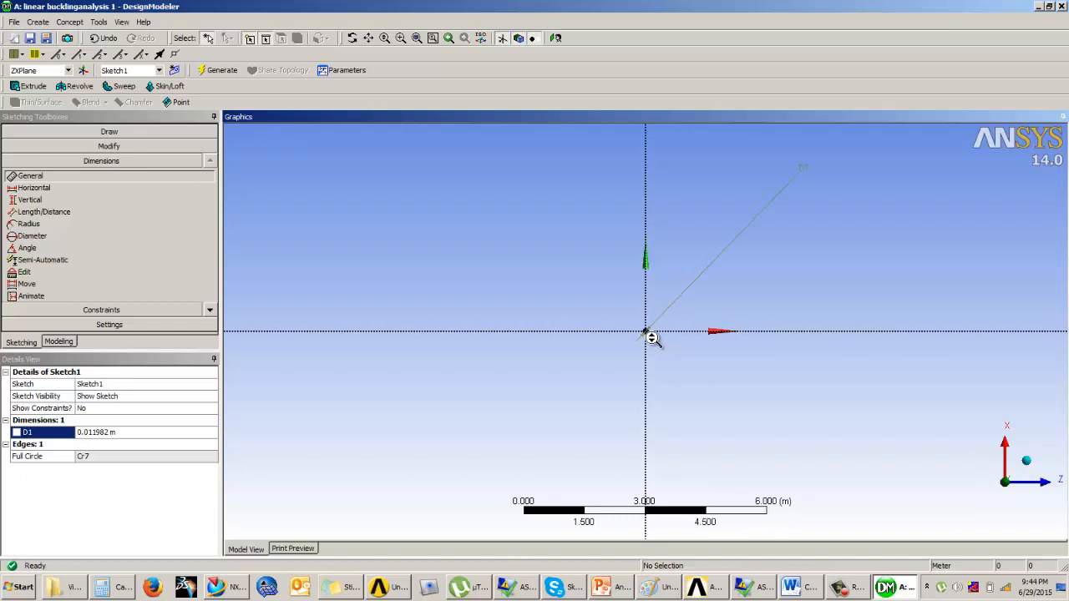
{"action": "scroll", "coordinate": [651, 337], "scroll_direction": "up", "scroll_amount": 4}
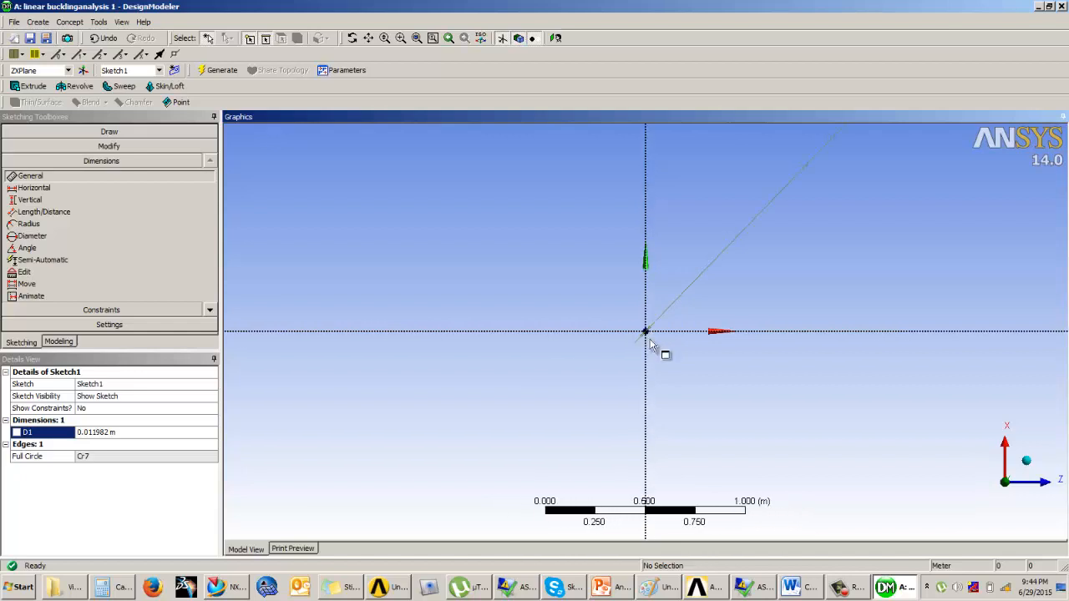
{"action": "scroll", "coordinate": [652, 338], "scroll_direction": "up", "scroll_amount": 6}
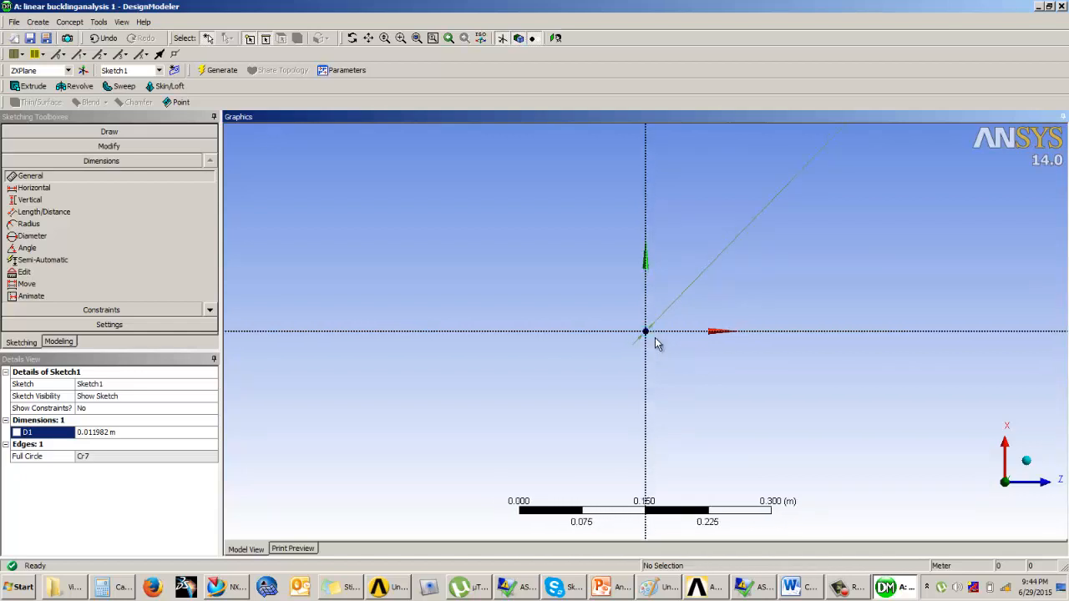
{"action": "scroll", "coordinate": [656, 342], "scroll_direction": "up", "scroll_amount": 3}
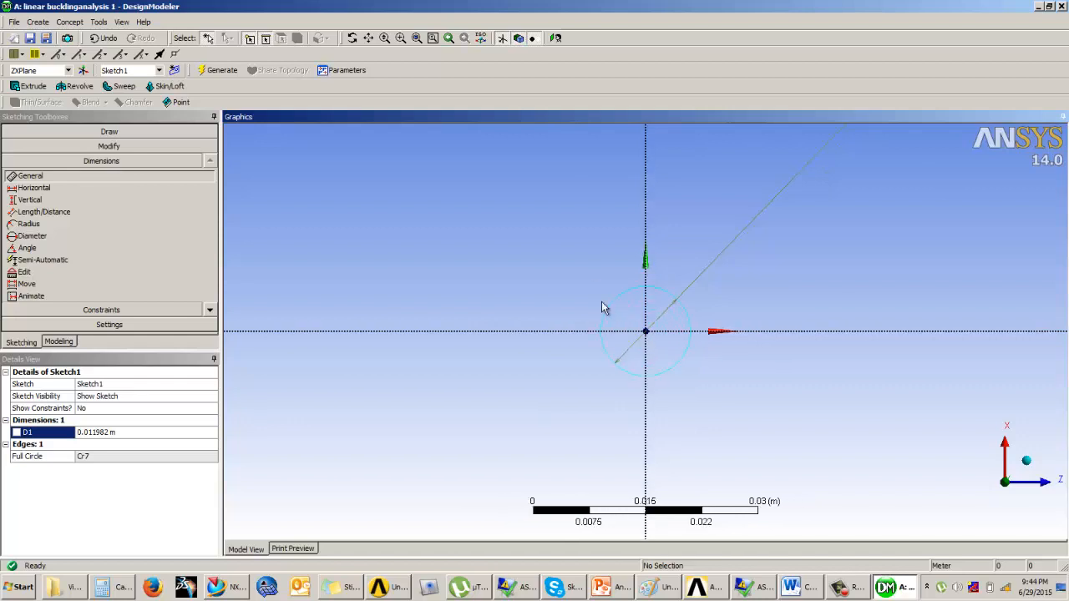
{"action": "left_click", "coordinate": [59, 342]}
{"action": "mouse_move", "coordinate": [435, 317]}
{"action": "middle_mouse_down"}
{"action": "mouse_move", "coordinate": [509, 284]}
{"action": "mouse_move", "coordinate": [503, 293]}
{"action": "middle_mouse_up"}
{"action": "left_click", "coordinate": [28, 86]}
{"action": "left_click", "coordinate": [624, 306]}
{"action": "left_click", "coordinate": [113, 396]}
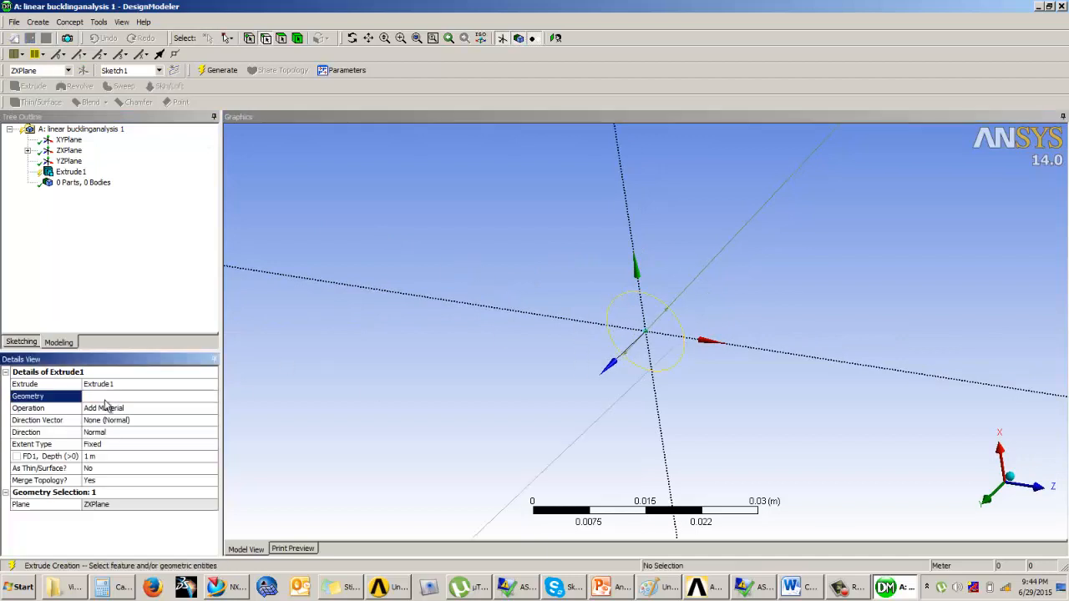
Set the extrusion depth to 0.2 m, the large-diameter length from the PowerPoint slide, and generate the rod.
{"action": "left_click", "coordinate": [106, 456]}
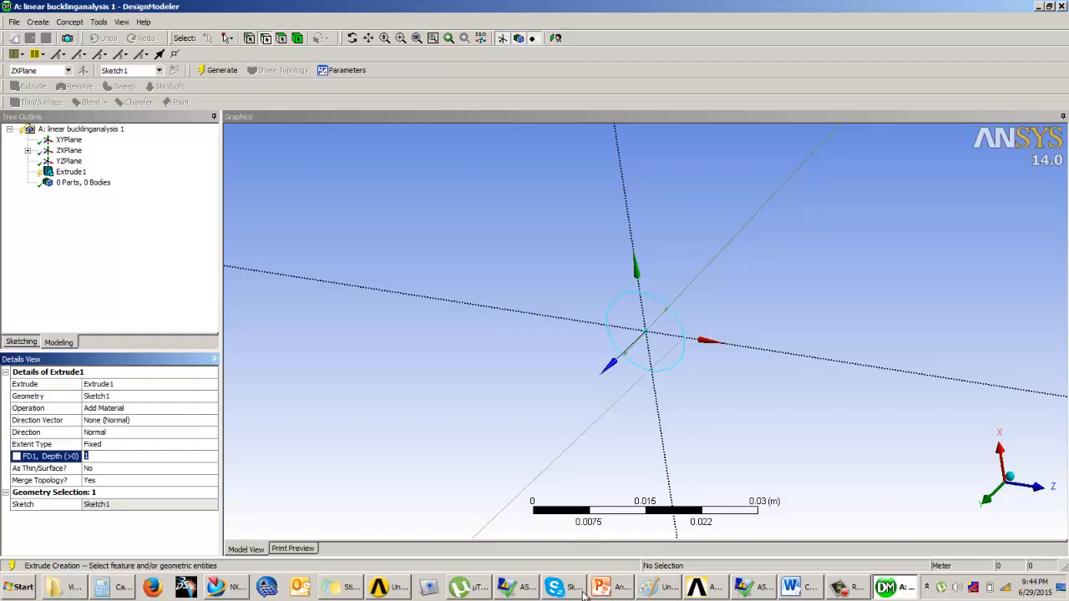
{"action": "left_click", "coordinate": [595, 589]}
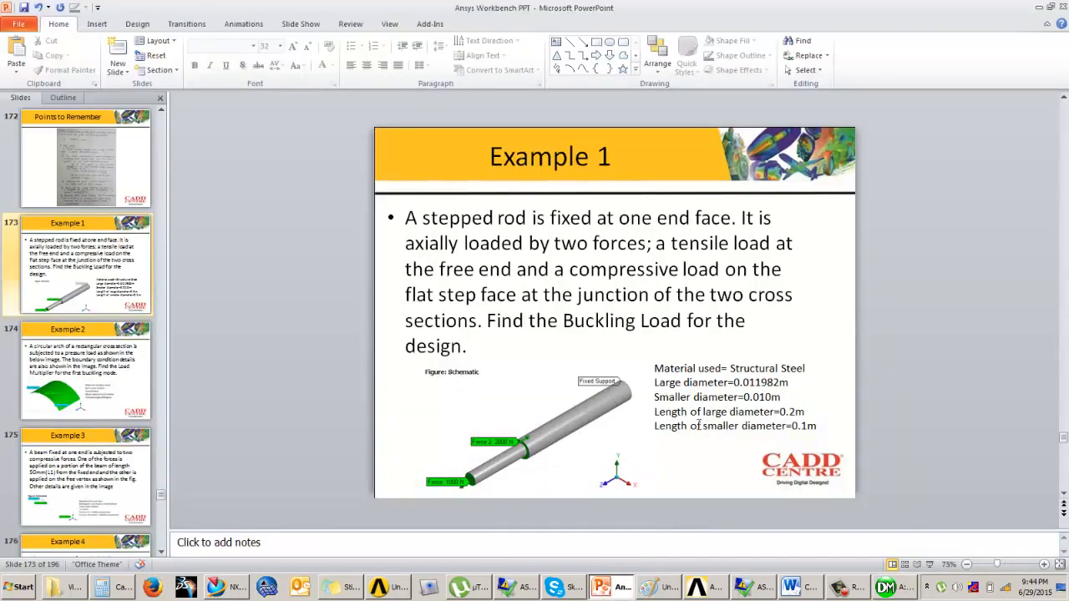
{"action": "left_click", "coordinate": [887, 589]}
{"action": "left_click", "coordinate": [110, 457]}
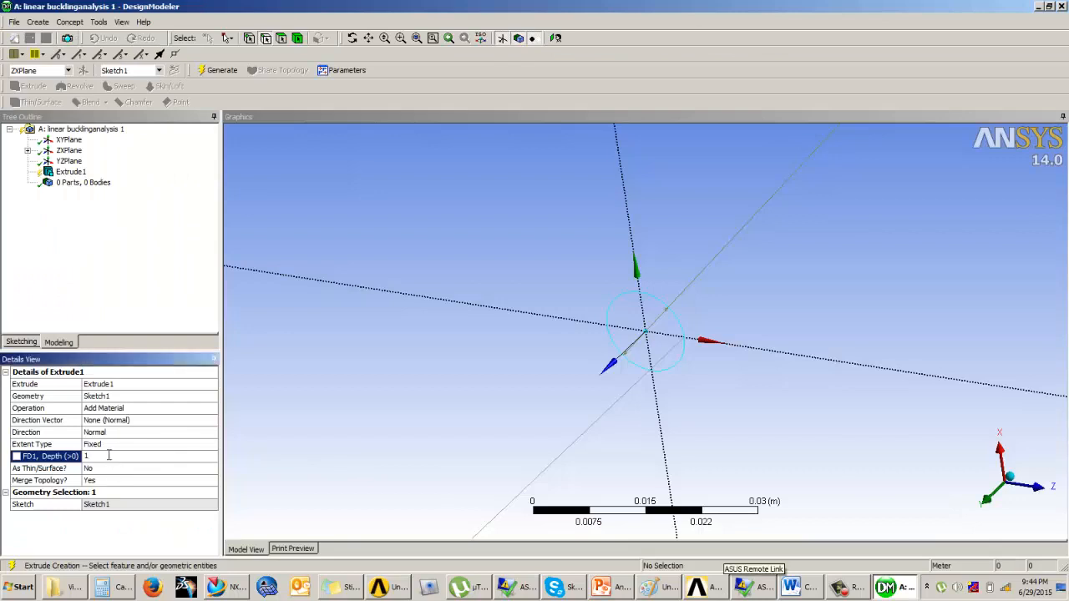
{"action": "key", "text": "Return"}
{"action": "left_click", "coordinate": [118, 458]}
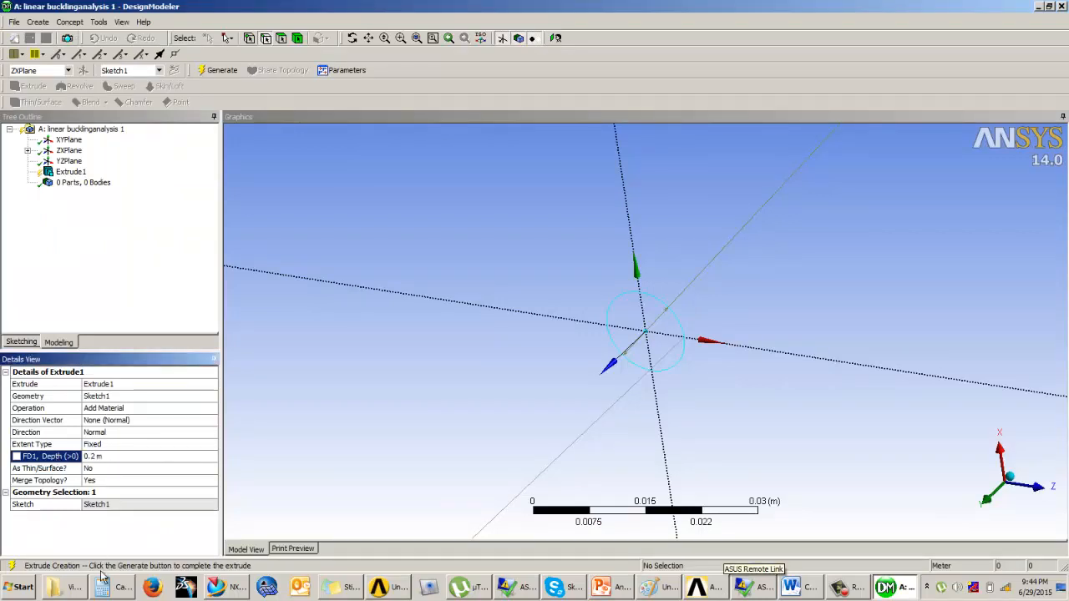
{"action": "left_click", "coordinate": [219, 70]}
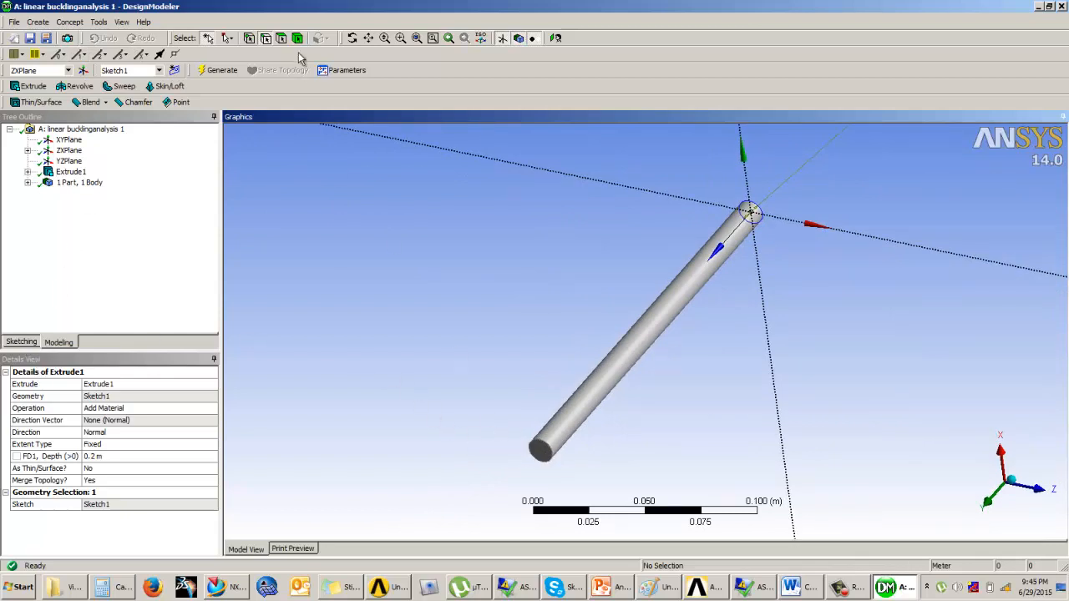
Create a sketch on the rod's far end face and draw a smaller circle concentric with the rod.
{"action": "left_click", "coordinate": [542, 455]}
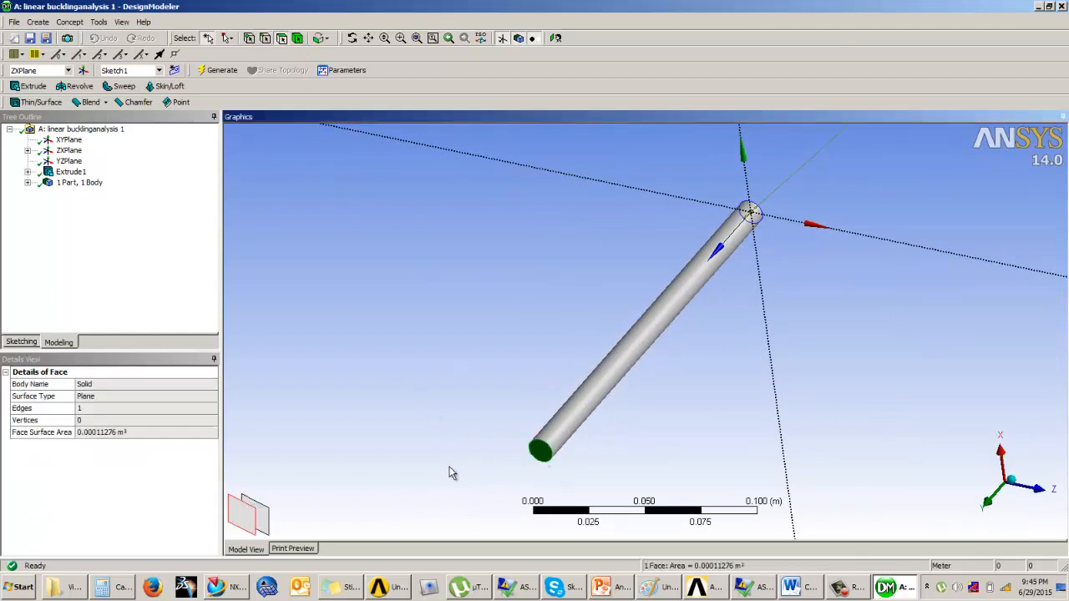
{"action": "left_click", "coordinate": [22, 342]}
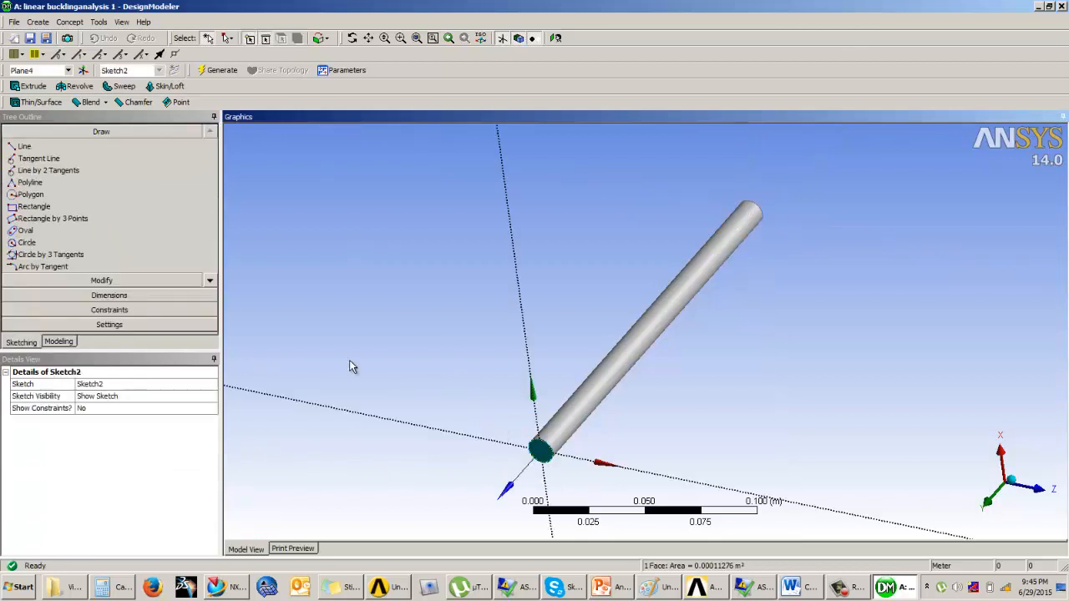
{"action": "left_click", "coordinate": [555, 39]}
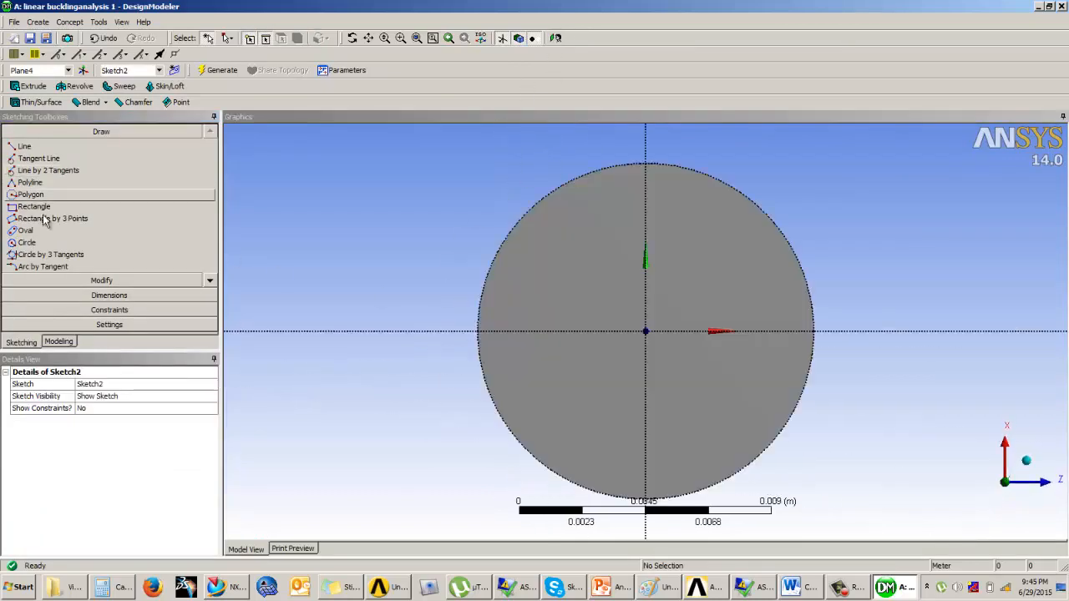
{"action": "left_click", "coordinate": [27, 242]}
{"action": "left_click", "coordinate": [645, 331]}
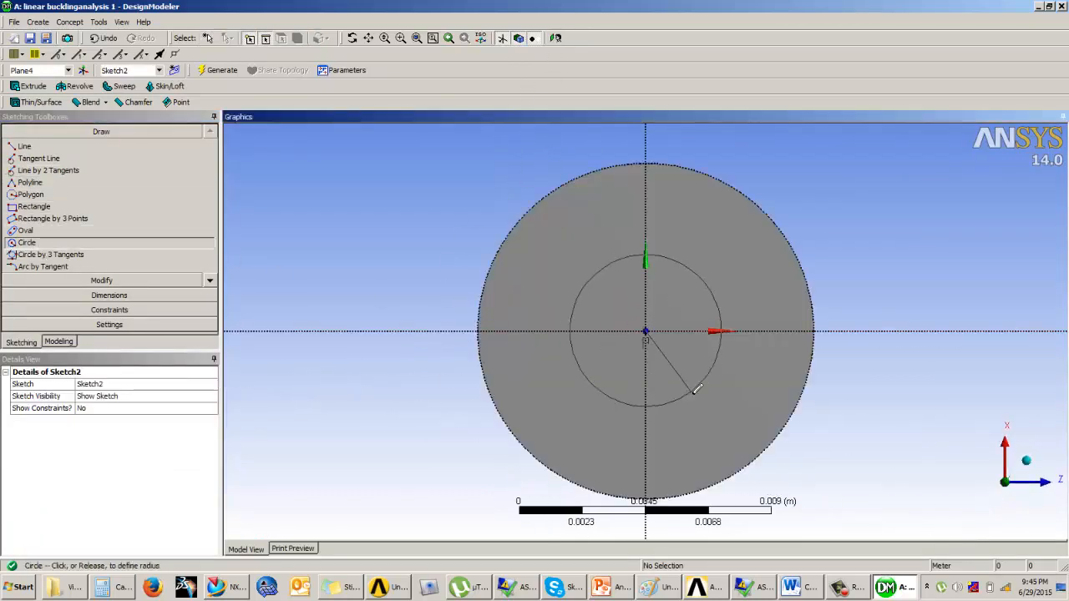
{"action": "left_click", "coordinate": [714, 373]}
Check the smaller diameter on the PowerPoint slide, then dimension the inner circle's diameter in DesignModeler and set it to 0.010 m.
{"action": "left_click", "coordinate": [620, 588]}
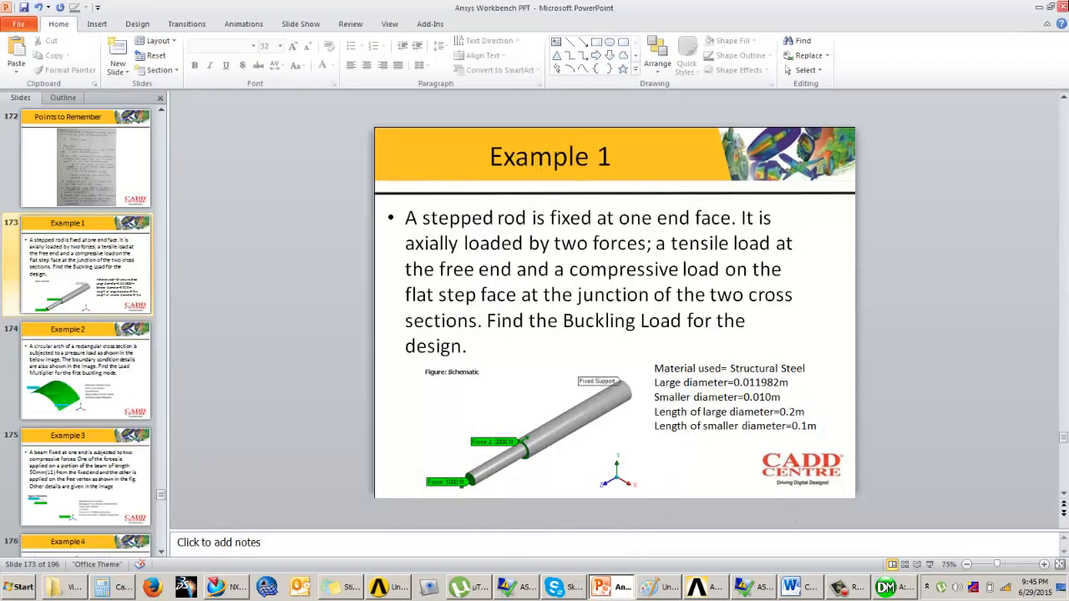
{"action": "left_click", "coordinate": [1038, 7]}
{"action": "left_click", "coordinate": [92, 295]}
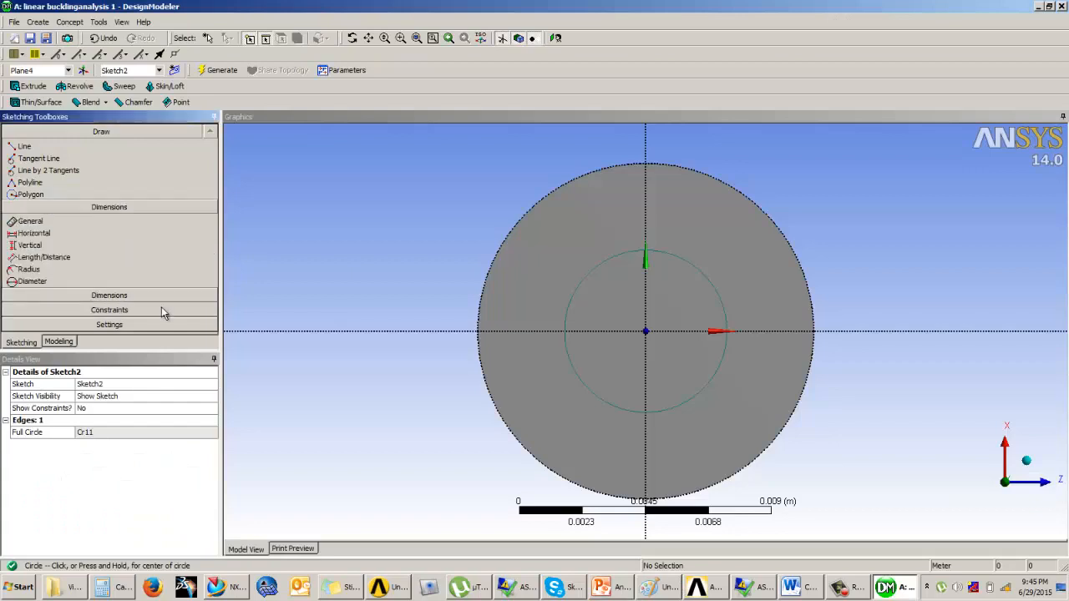
{"action": "left_click", "coordinate": [675, 270]}
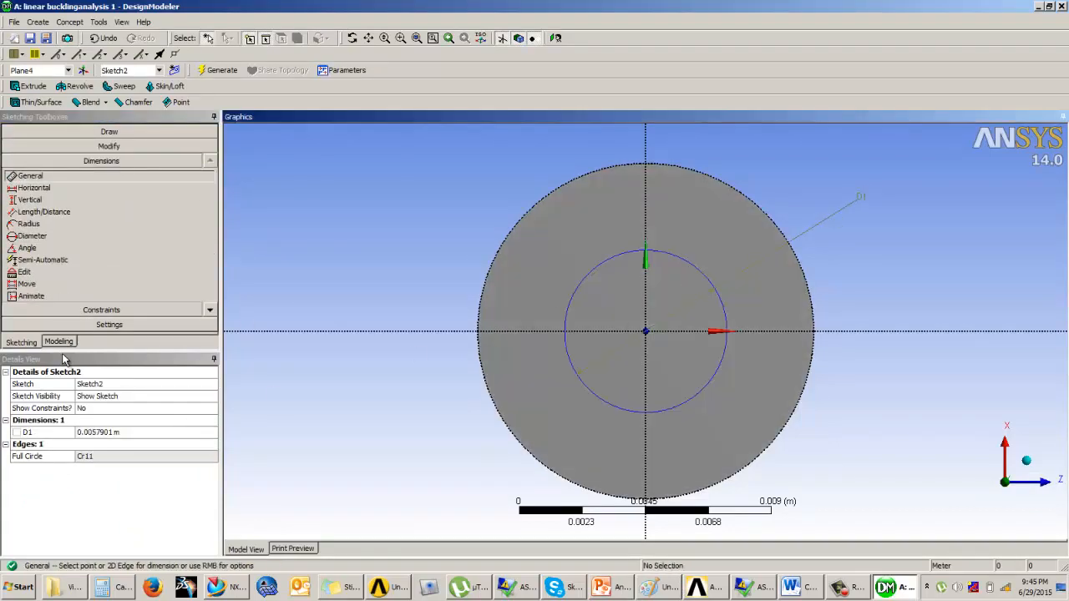
{"action": "left_click", "coordinate": [98, 432]}
{"action": "type", "text": "0.0"}
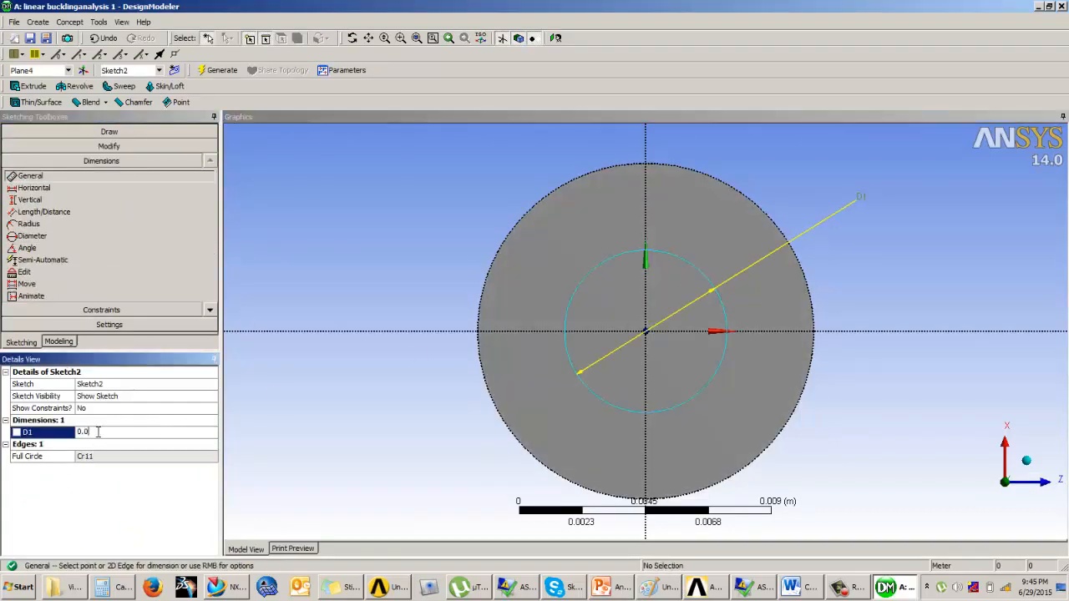
{"action": "type", "text": "10"}
{"action": "key", "text": "Return"}
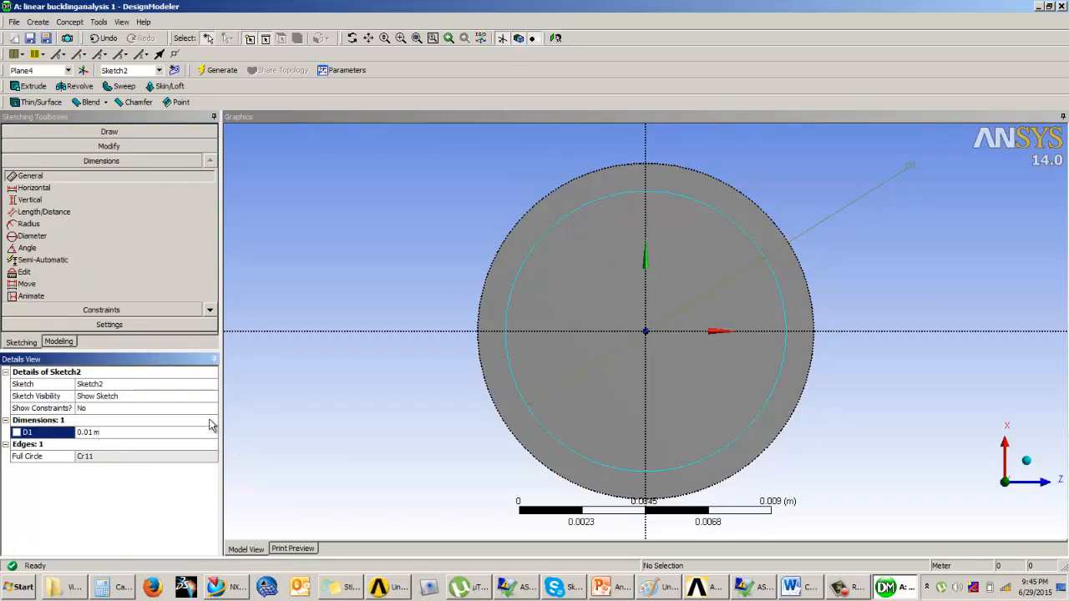
Start an Extrude feature from the smaller circle's sketch on the rod's end face and set its depth to 0.1 m.
{"action": "left_click", "coordinate": [69, 344]}
{"action": "middle_click_drag", "start_coordinate": [459, 265], "coordinate": [542, 255]}
{"action": "scroll", "coordinate": [542, 256], "scroll_direction": "down", "scroll_amount": 1}
{"action": "scroll", "coordinate": [562, 260], "scroll_direction": "up", "scroll_amount": 1}
{"action": "scroll", "coordinate": [620, 259], "scroll_direction": "down", "scroll_amount": 2}
{"action": "scroll", "coordinate": [629, 260], "scroll_direction": "down", "scroll_amount": 10}
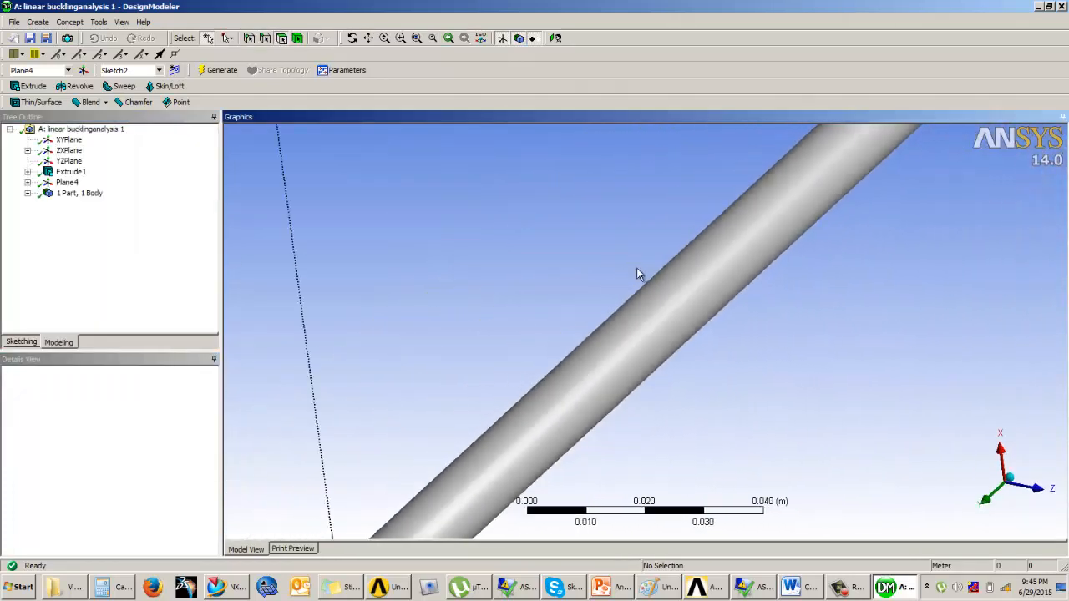
{"action": "left_click", "coordinate": [29, 86]}
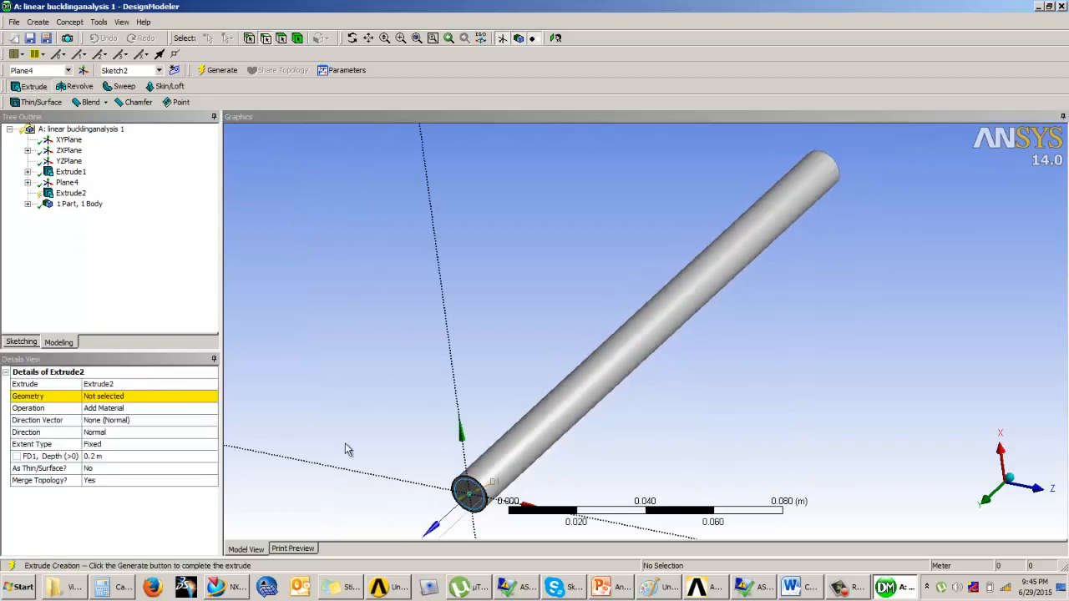
{"action": "left_click", "coordinate": [125, 399]}
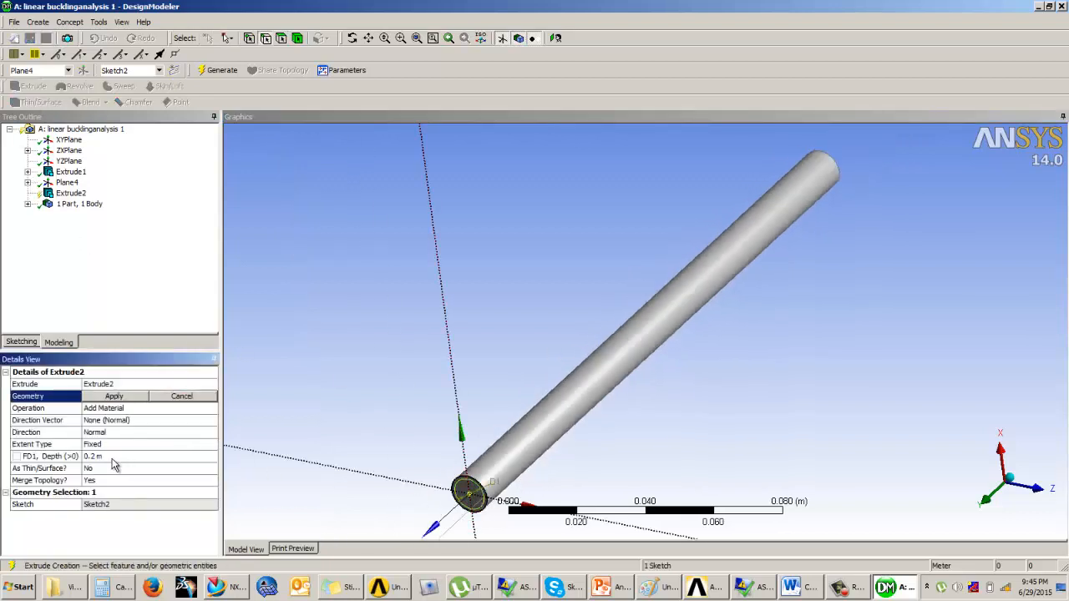
{"action": "left_click", "coordinate": [125, 457]}
{"action": "type", "text": "0.1"}
{"action": "key", "text": "Return"}
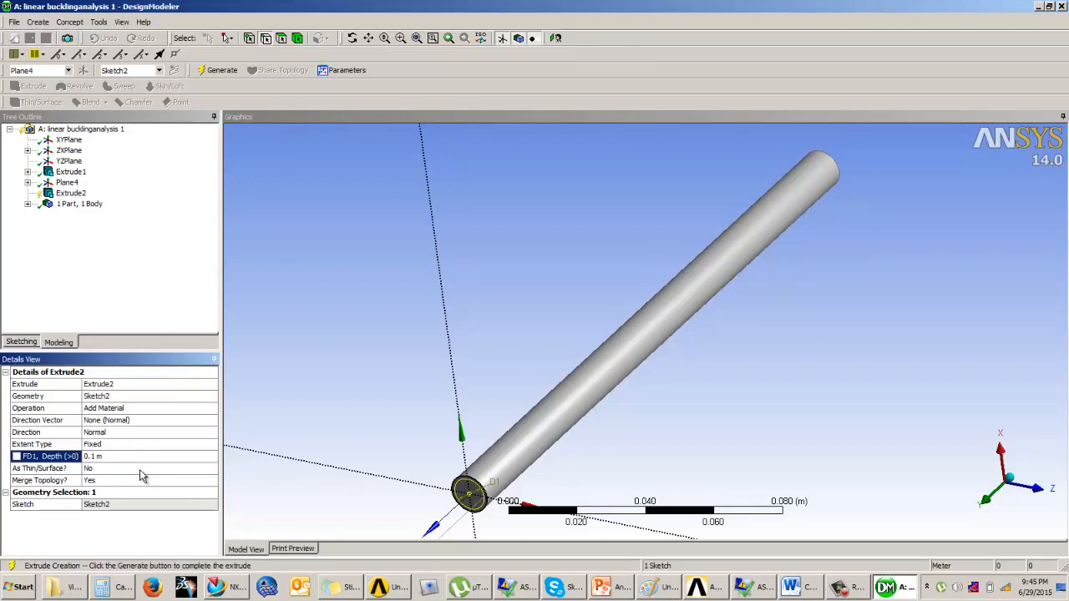
Keep the extrusion's operation as Add Material and generate the smaller-diameter section of the rod.
{"action": "scroll", "coordinate": [635, 236], "scroll_direction": "down", "scroll_amount": 5}
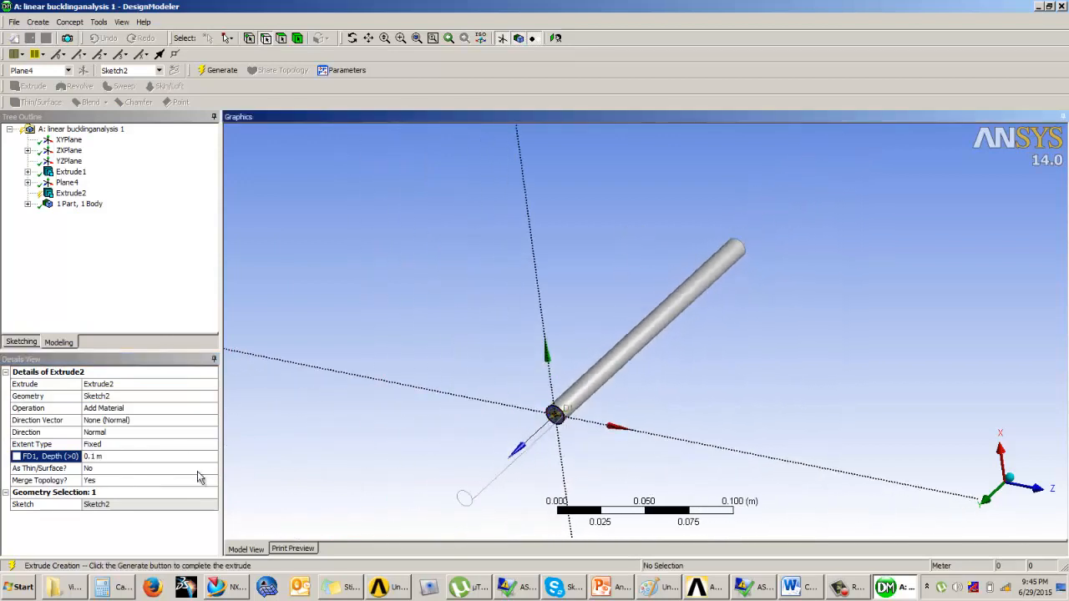
{"action": "left_click", "coordinate": [107, 410]}
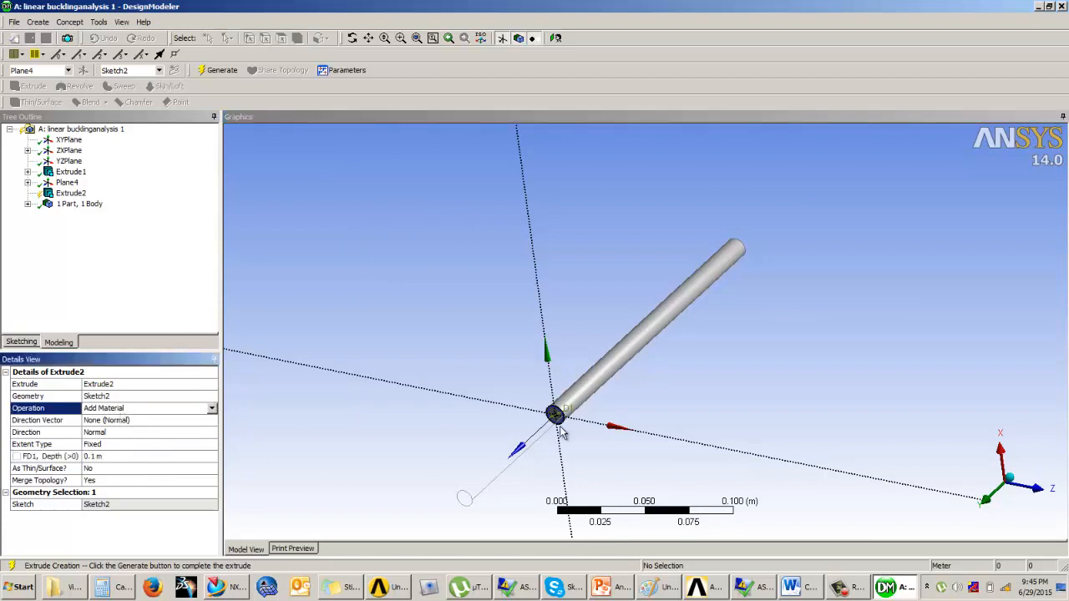
{"action": "left_click", "coordinate": [212, 408]}
{"action": "left_click", "coordinate": [138, 417]}
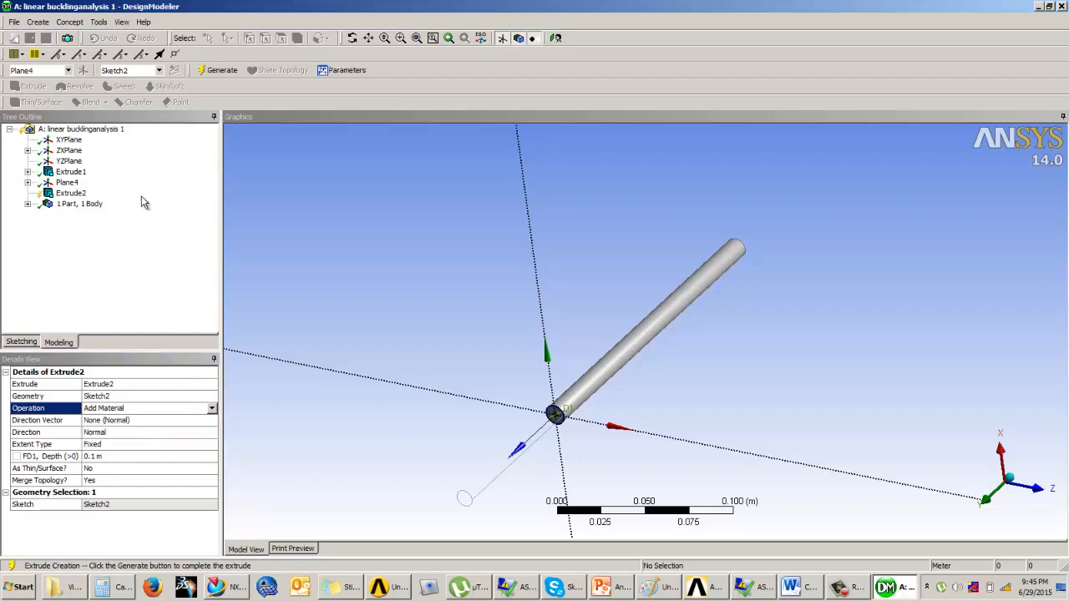
{"action": "left_click", "coordinate": [221, 71]}
{"action": "middle_click_drag", "start_coordinate": [442, 327], "coordinate": [468, 360]}
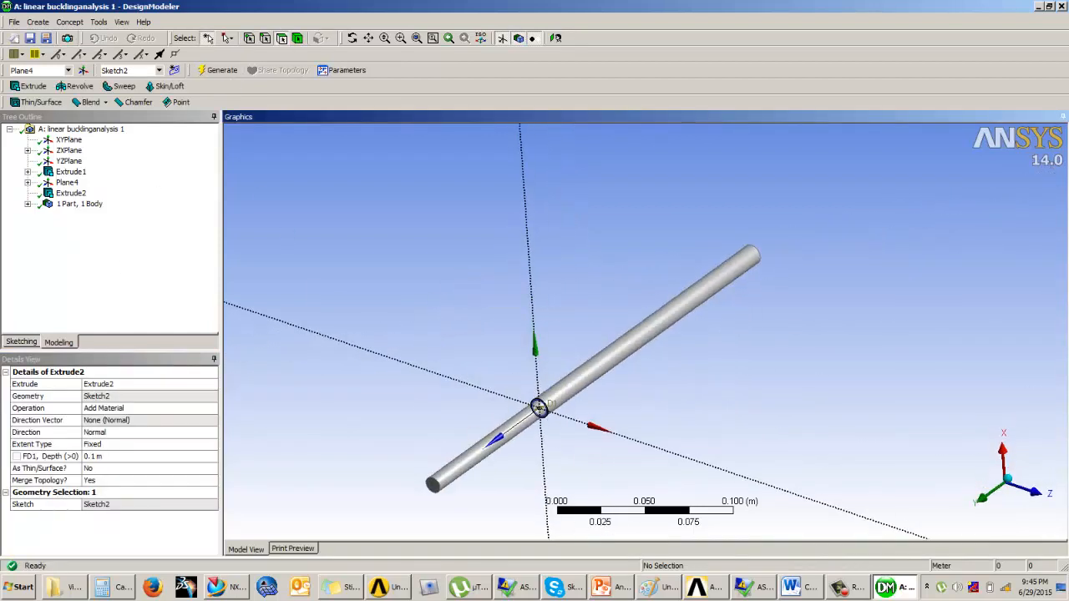
Compare the rod with the Example 1 slide in PowerPoint, then switch to Workbench and open the Static Structural system's Model in Mechanical.
{"action": "left_click", "coordinate": [611, 587]}
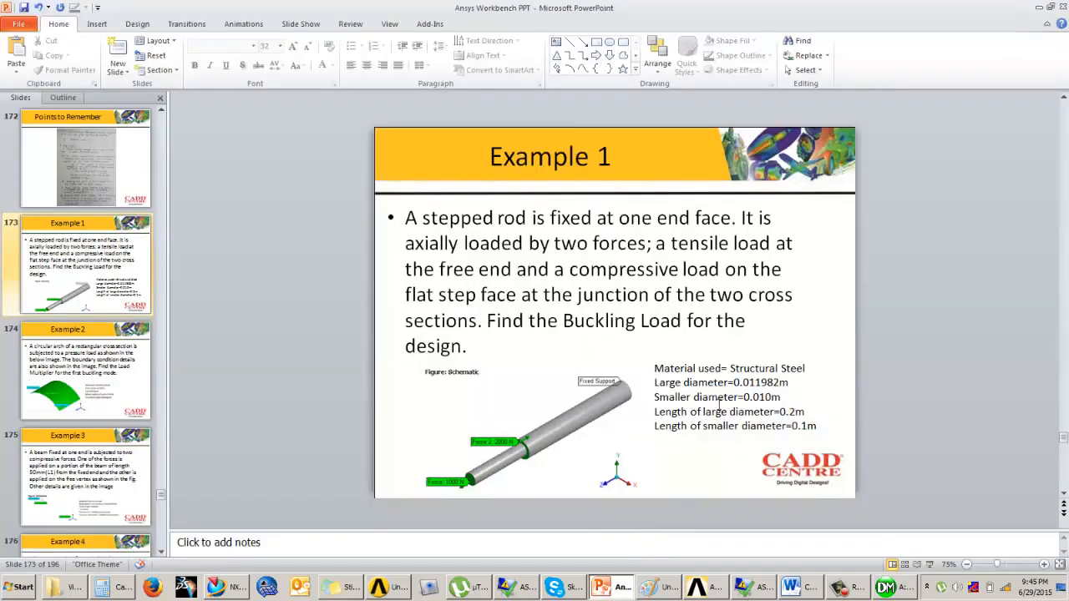
{"action": "left_click", "coordinate": [883, 587]}
{"action": "middle_click_drag", "start_coordinate": [767, 356], "coordinate": [796, 297]}
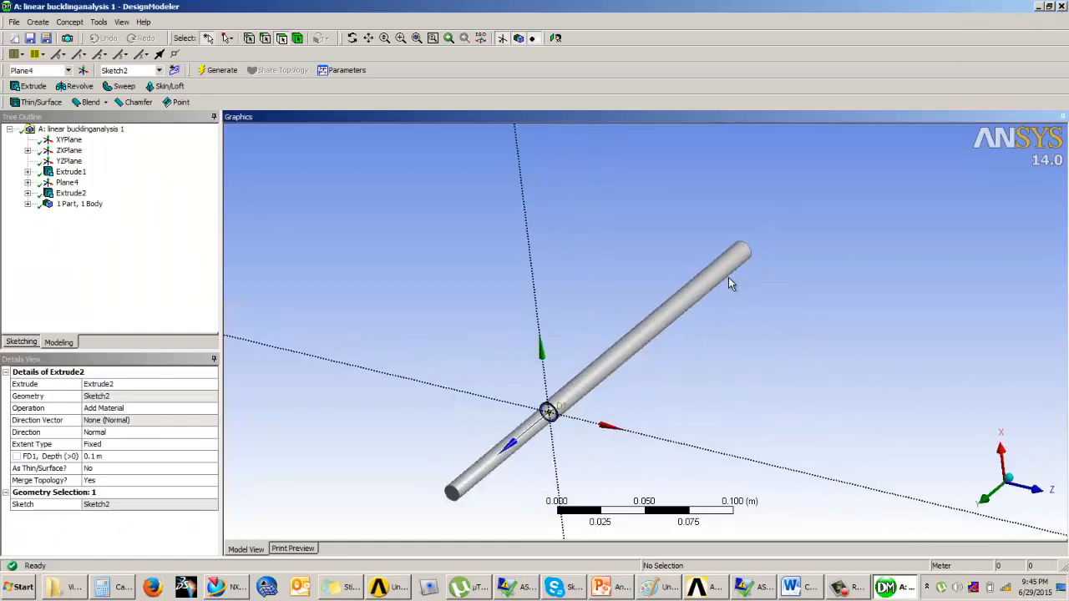
{"action": "key", "text": "alt+Tab"}
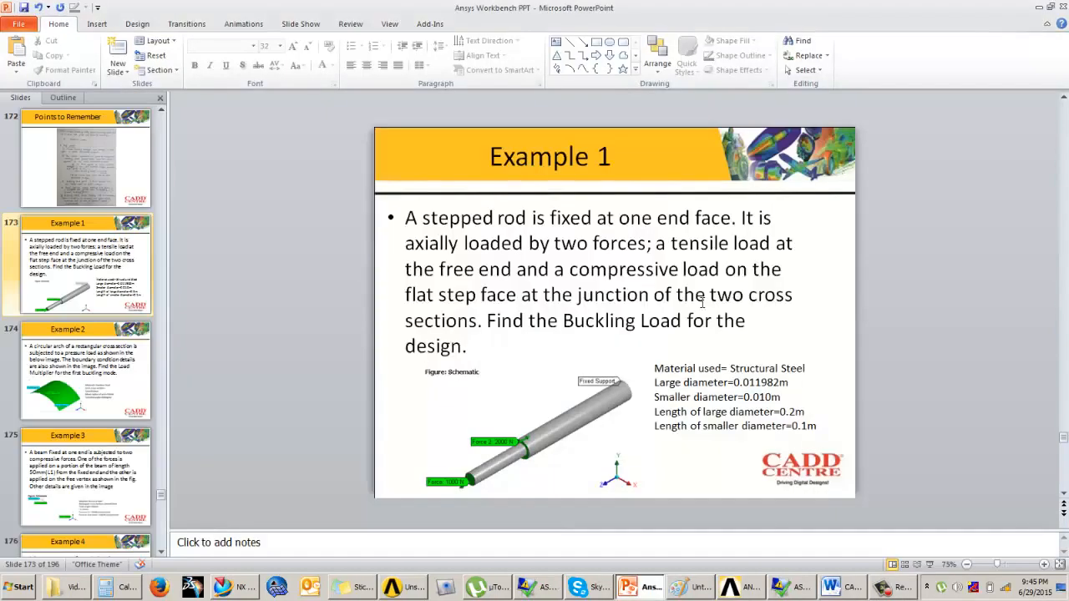
{"action": "left_click", "coordinate": [408, 587]}
{"action": "left_click", "coordinate": [351, 151]}
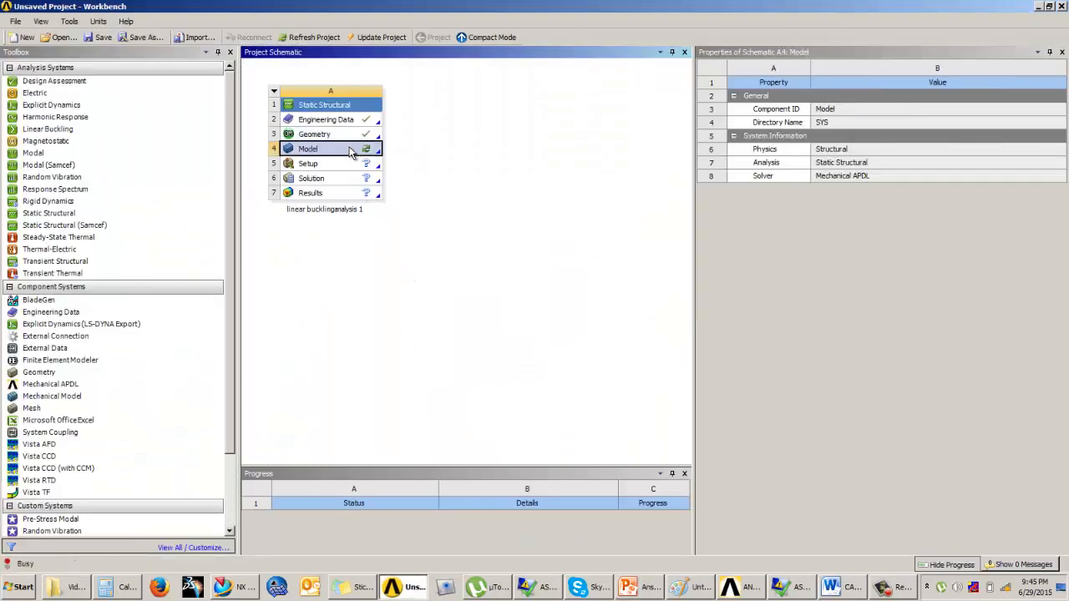
{"action": "double_click", "coordinate": [351, 150]}
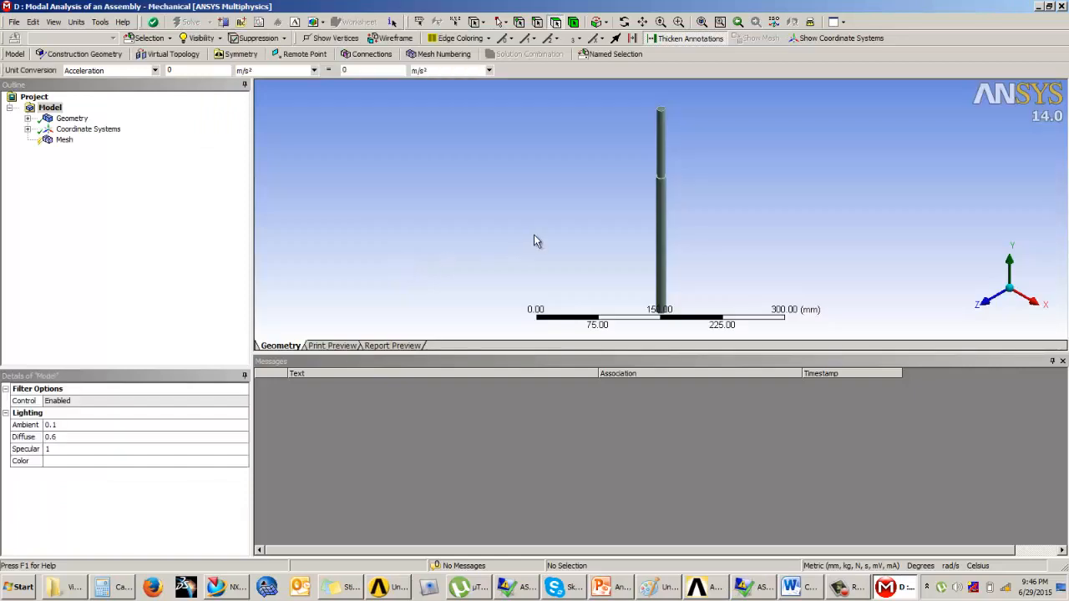
{"action": "middle_click_drag", "start_coordinate": [708, 160], "coordinate": [604, 209]}
{"action": "scroll", "coordinate": [644, 203], "scroll_direction": "up", "scroll_amount": 5}
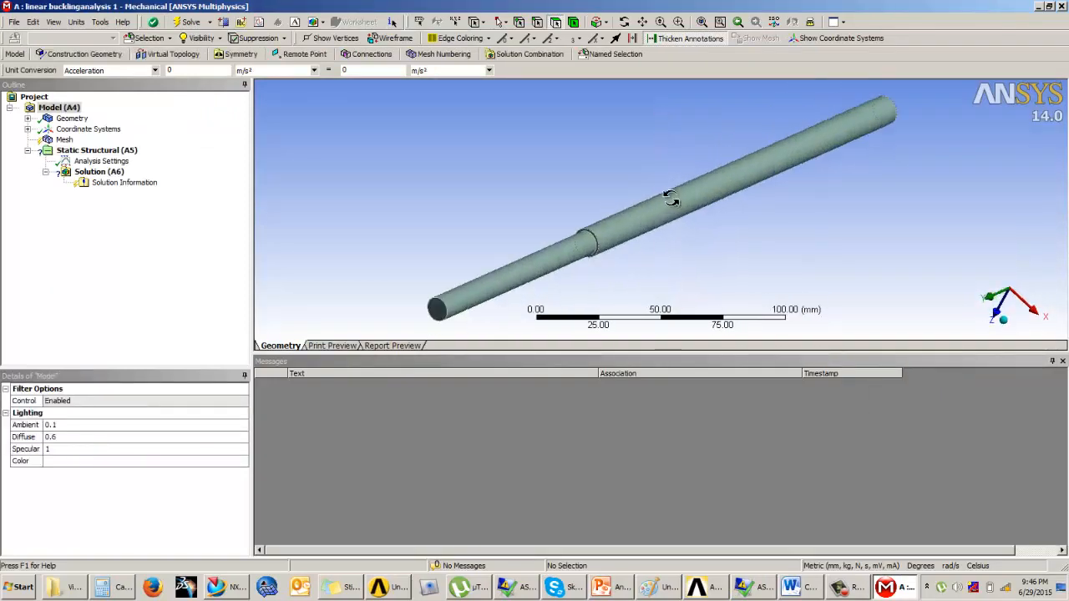
Check the solid body under the geometry and generate a mesh of the stepped rod with the default mesh settings.
{"action": "left_click", "coordinate": [28, 118]}
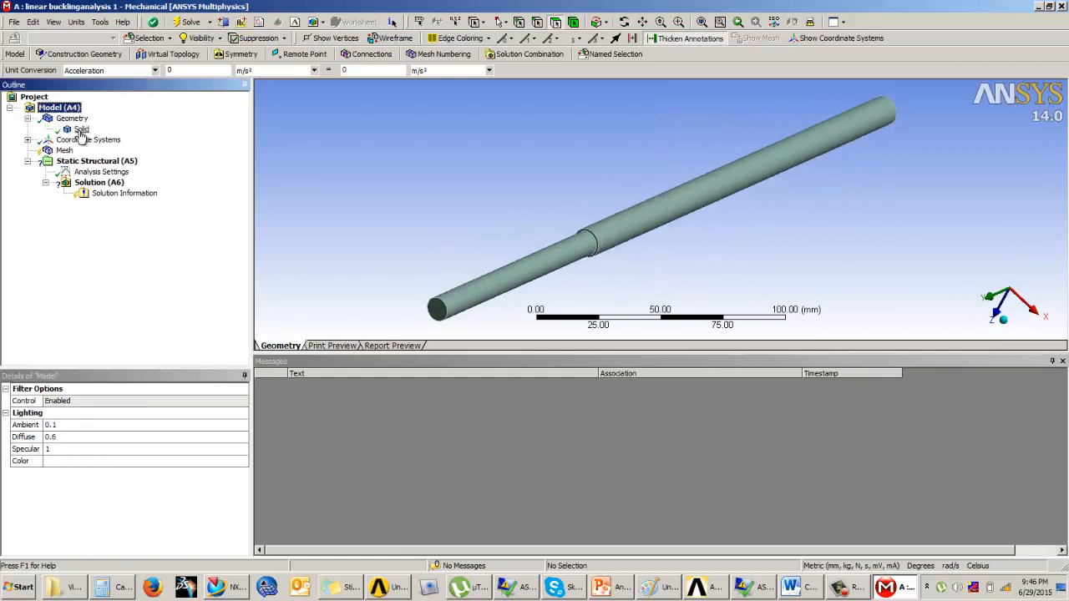
{"action": "left_click", "coordinate": [81, 129]}
{"action": "left_click", "coordinate": [28, 118]}
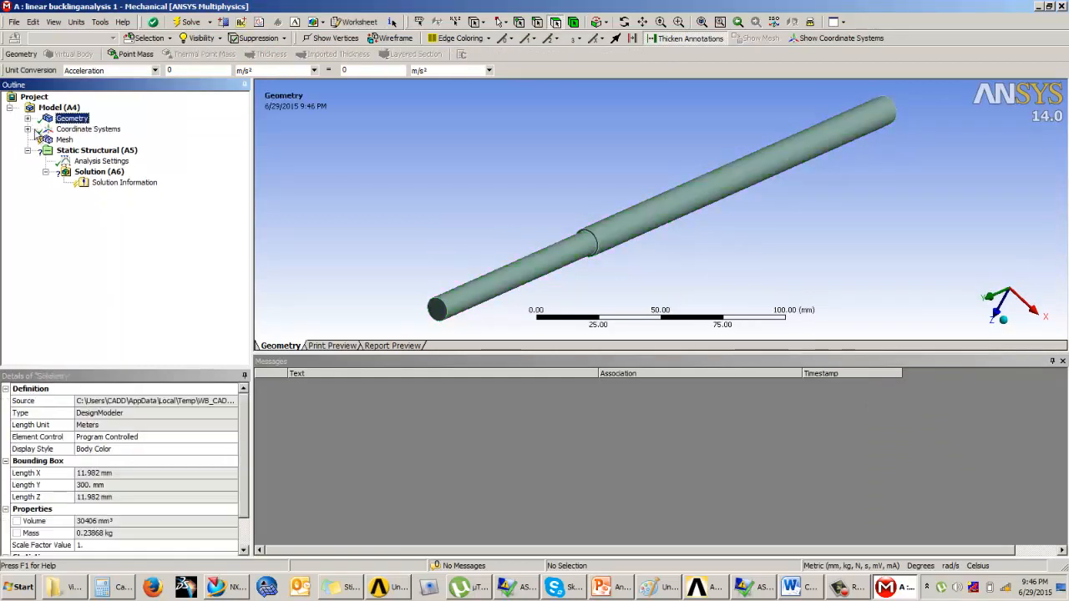
{"action": "left_click", "coordinate": [64, 140]}
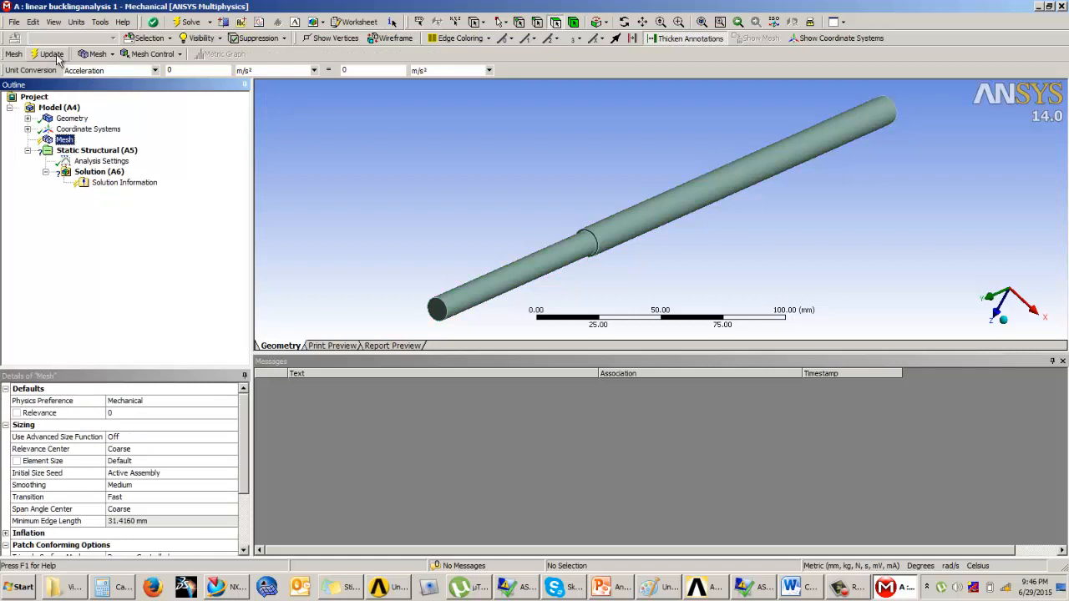
{"action": "left_click", "coordinate": [55, 55]}
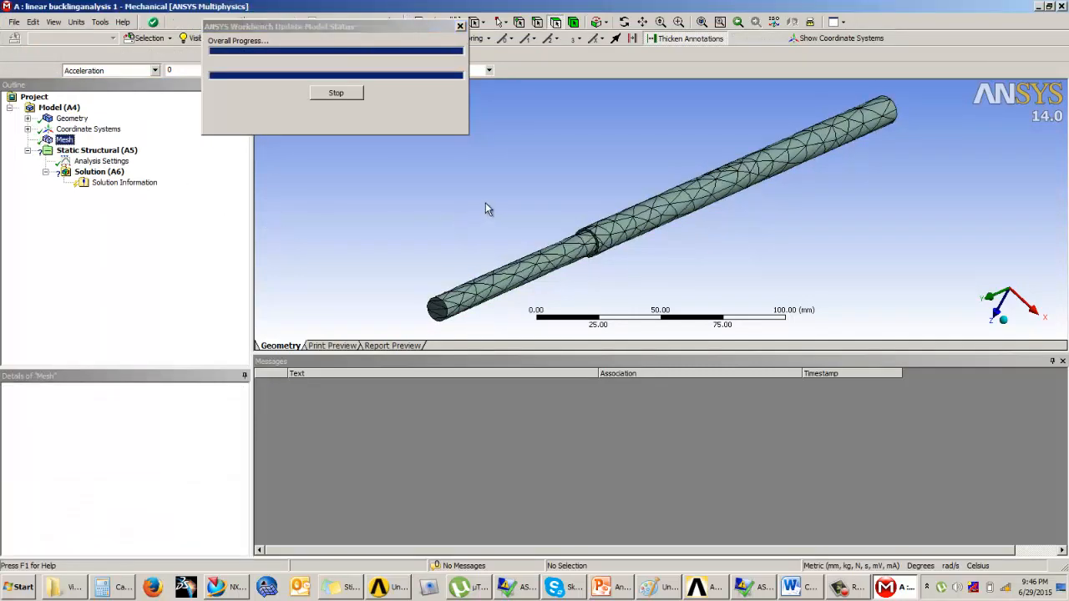
{"action": "middle_click_drag", "start_coordinate": [543, 208], "coordinate": [626, 209]}
{"action": "left_click_drag", "start_coordinate": [617, 213], "coordinate": [609, 214]}
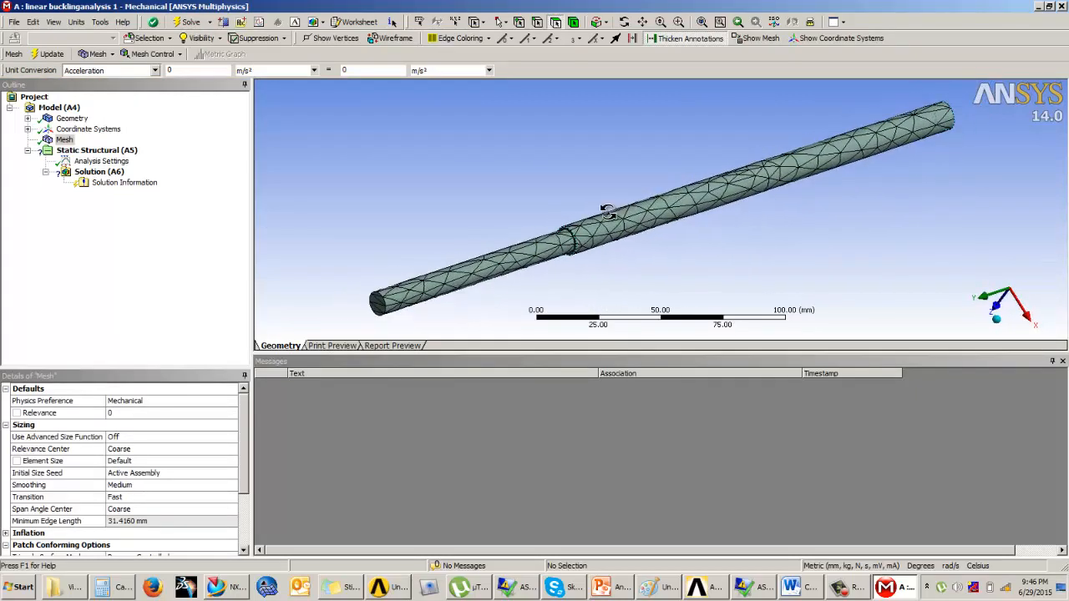
Set the mesh's advanced size function to On: Proximity and Curvature and regenerate the mesh.
{"action": "left_click", "coordinate": [121, 436]}
{"action": "left_click", "coordinate": [125, 437]}
{"action": "left_click", "coordinate": [171, 451]}
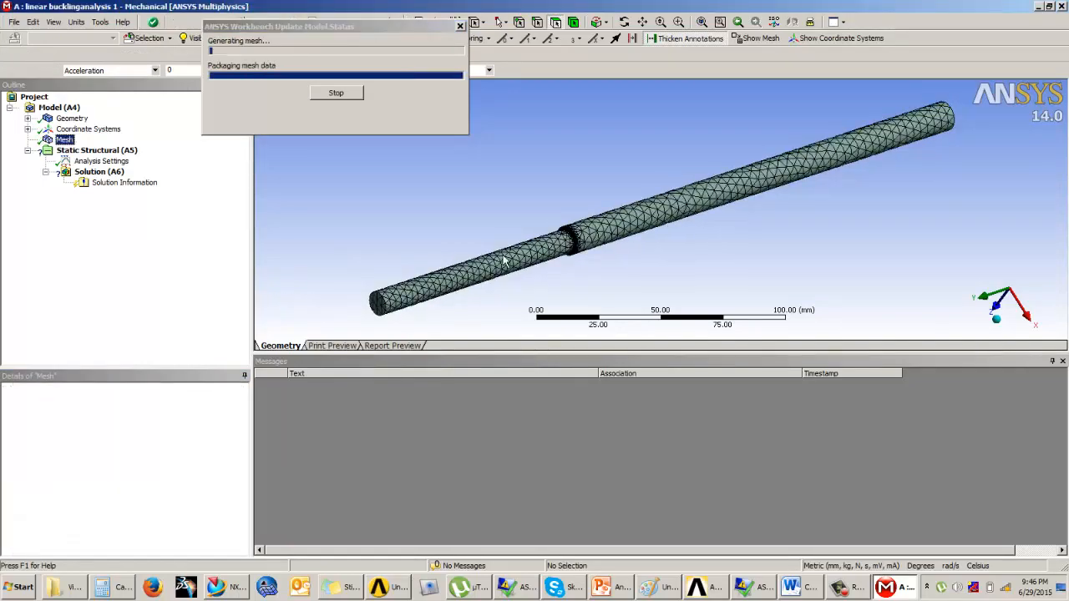
Examine the refined mesh closely around the step face between the two rod diameters and along the whole rod.
{"action": "scroll", "coordinate": [523, 212], "scroll_direction": "up", "scroll_amount": 6}
{"action": "scroll", "coordinate": [484, 251], "scroll_direction": "up", "scroll_amount": 8}
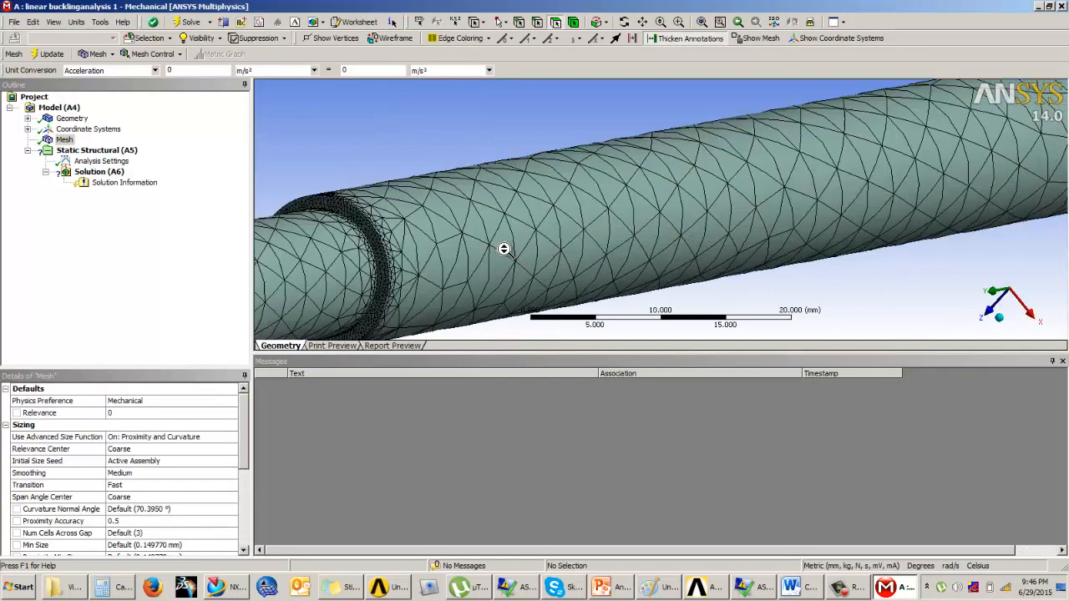
{"action": "scroll", "coordinate": [598, 193], "scroll_direction": "down", "scroll_amount": 8}
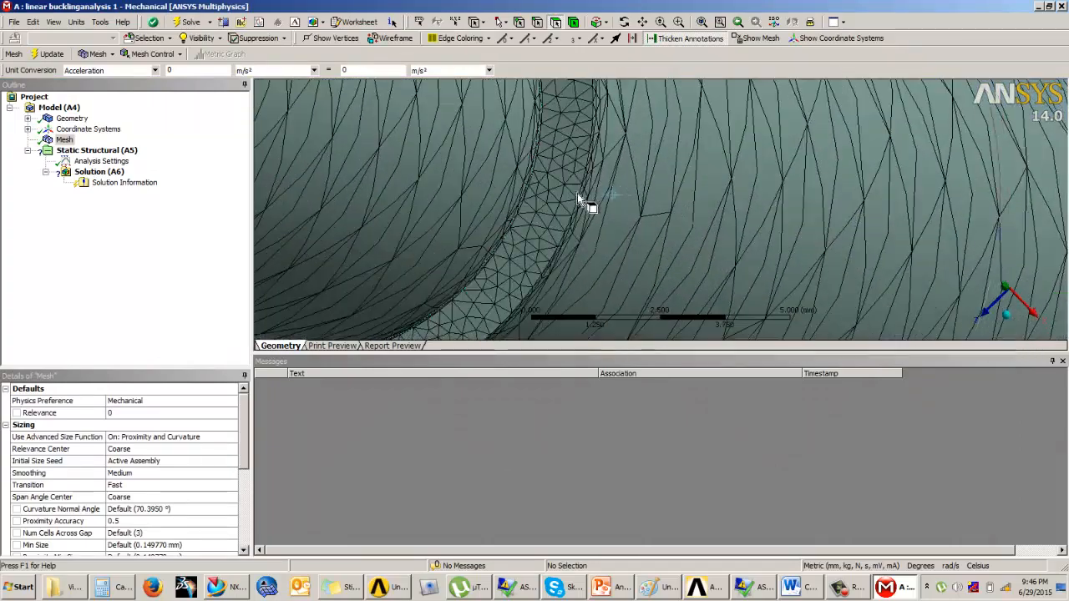
{"action": "scroll", "coordinate": [551, 187], "scroll_direction": "down", "scroll_amount": 5}
{"action": "middle_click_drag", "start_coordinate": [621, 200], "coordinate": [566, 198]}
{"action": "scroll", "coordinate": [565, 198], "scroll_direction": "up", "scroll_amount": 4}
{"action": "scroll", "coordinate": [577, 198], "scroll_direction": "down", "scroll_amount": 4}
{"action": "scroll", "coordinate": [583, 198], "scroll_direction": "down", "scroll_amount": 5}
{"action": "scroll", "coordinate": [592, 209], "scroll_direction": "up", "scroll_amount": 4}
{"action": "scroll", "coordinate": [605, 185], "scroll_direction": "down", "scroll_amount": 4}
Add a fixed support to the Static Structural analysis on the end face of the large-diameter section.
{"action": "left_click", "coordinate": [95, 150]}
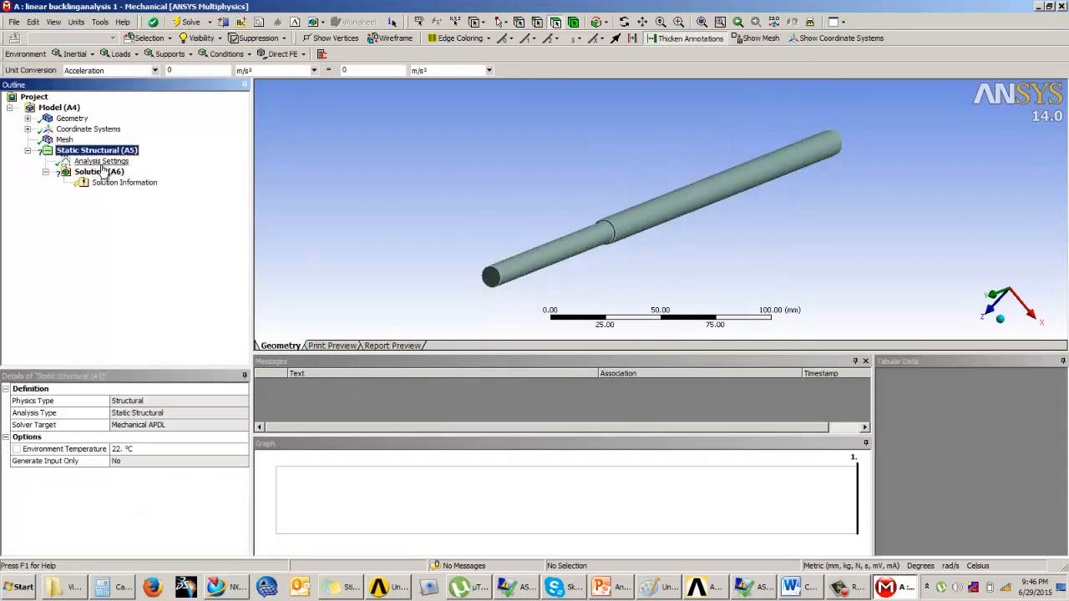
{"action": "left_click", "coordinate": [170, 54]}
{"action": "left_click", "coordinate": [179, 72]}
{"action": "middle_click_drag", "start_coordinate": [663, 180], "coordinate": [768, 195]}
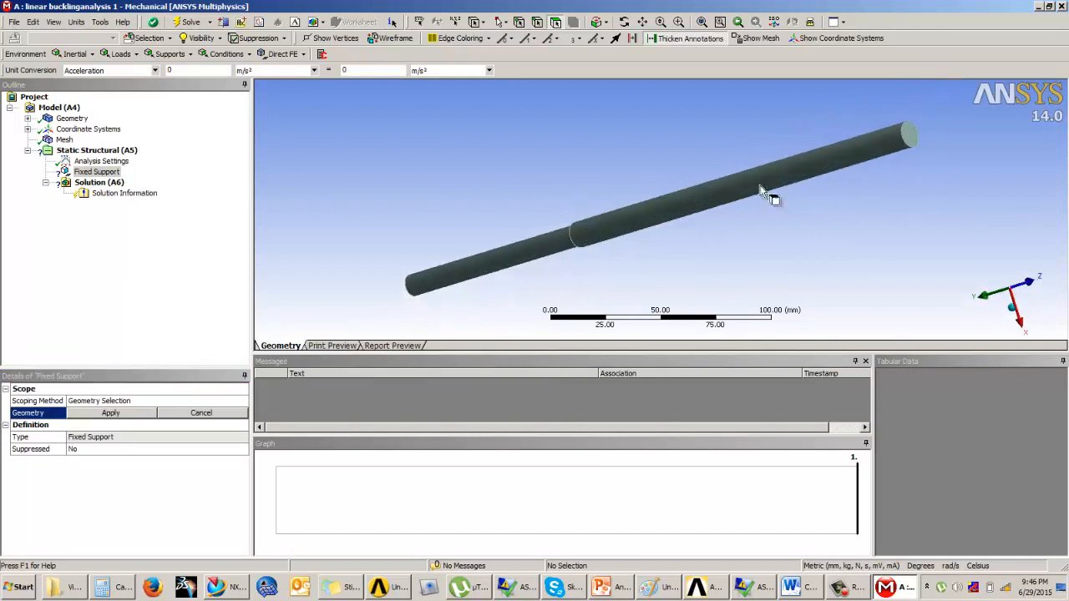
{"action": "left_click", "coordinate": [910, 137]}
{"action": "left_click", "coordinate": [111, 412]}
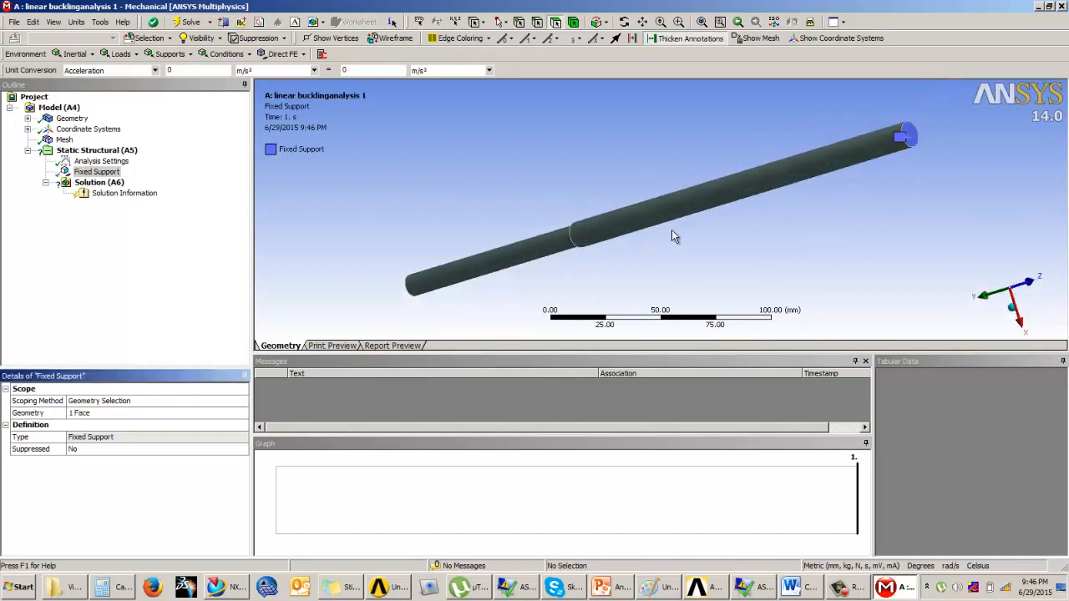
Check the load locations on the PowerPoint slide, then add a force in Mechanical scoped to the free end face of the smaller section.
{"action": "middle_click_drag", "start_coordinate": [661, 231], "coordinate": [800, 208]}
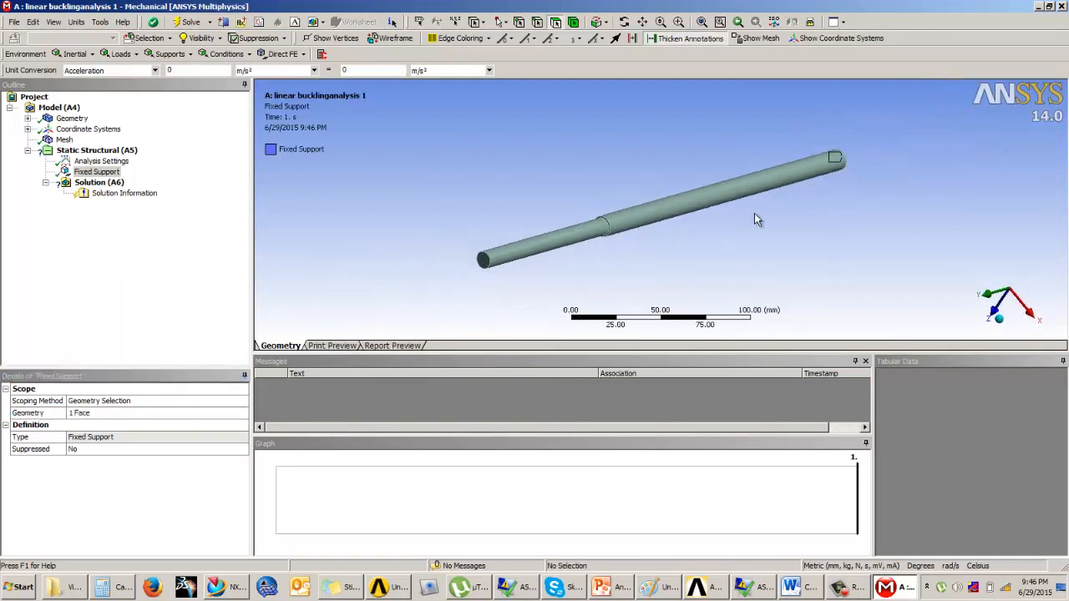
{"action": "left_click", "coordinate": [614, 590]}
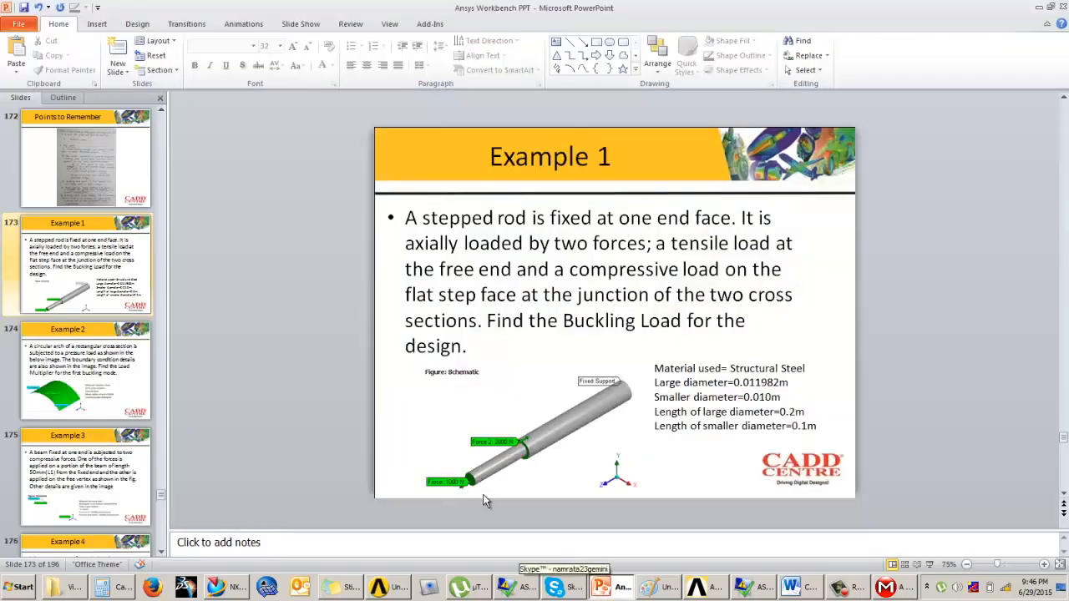
{"action": "left_click", "coordinate": [889, 589]}
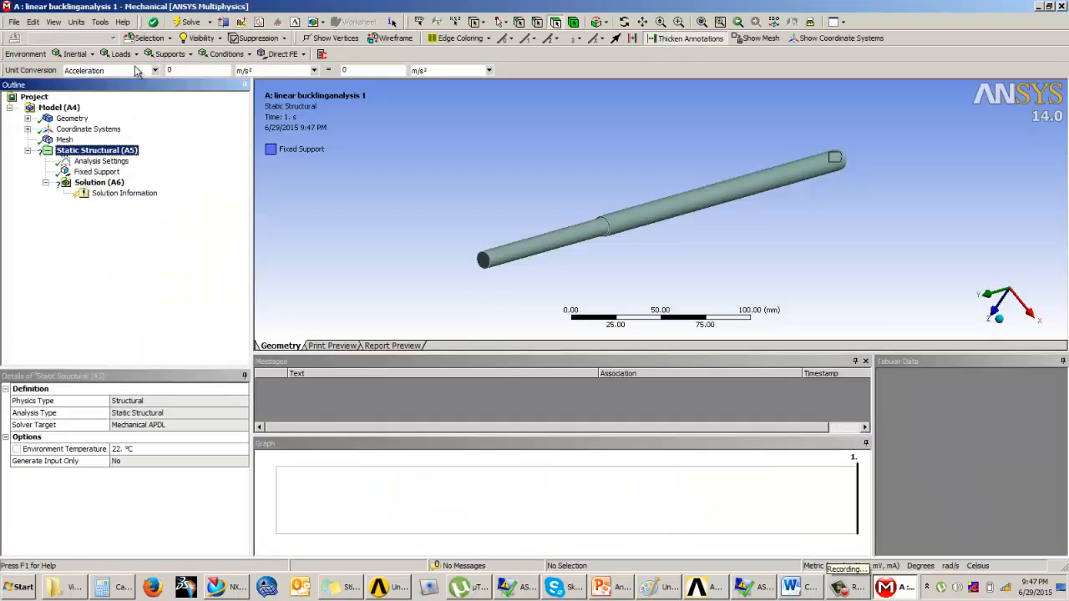
{"action": "left_click", "coordinate": [121, 54]}
{"action": "left_click", "coordinate": [126, 105]}
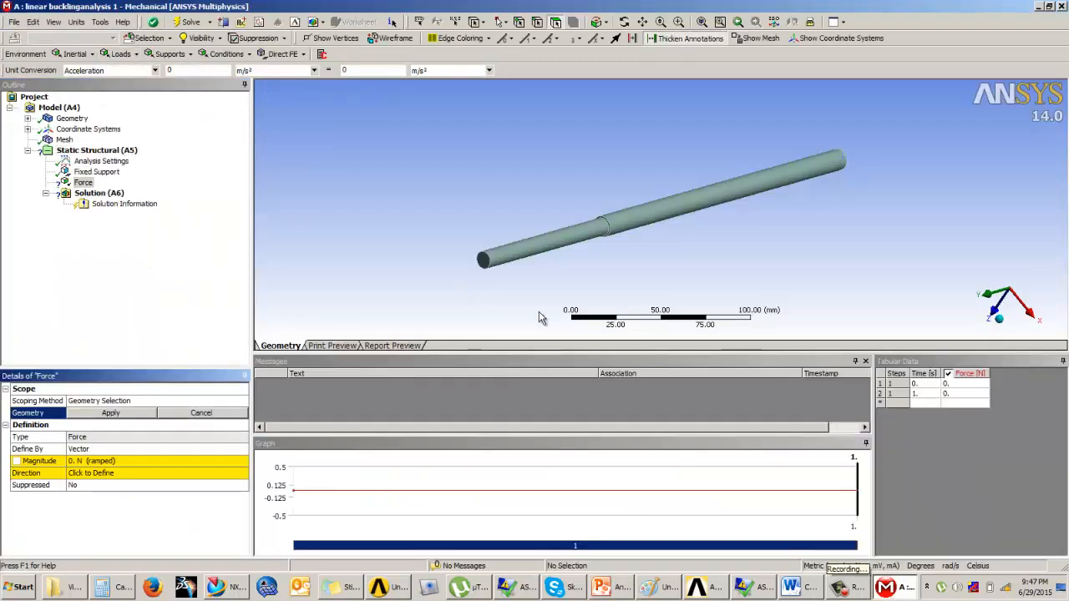
{"action": "left_click", "coordinate": [484, 260]}
{"action": "left_click", "coordinate": [117, 414]}
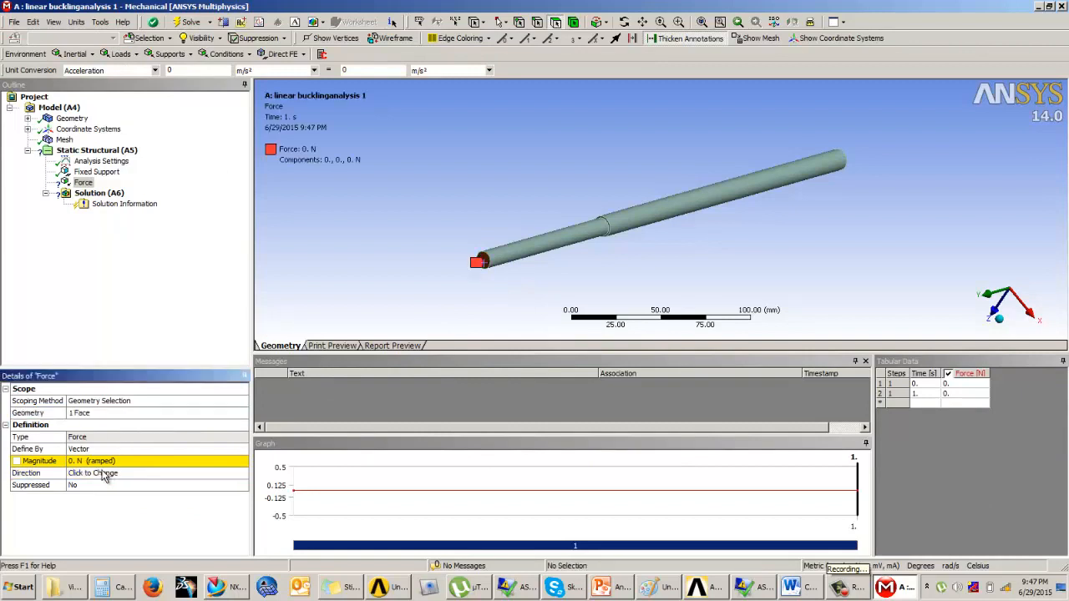
Set the magnitude of the force on the smaller section's free end face to 1000 N.
{"action": "left_click", "coordinate": [137, 460]}
{"action": "type", "text": "1000"}
{"action": "key", "text": "Return"}
{"action": "scroll", "coordinate": [409, 293], "scroll_direction": "up", "scroll_amount": 1}
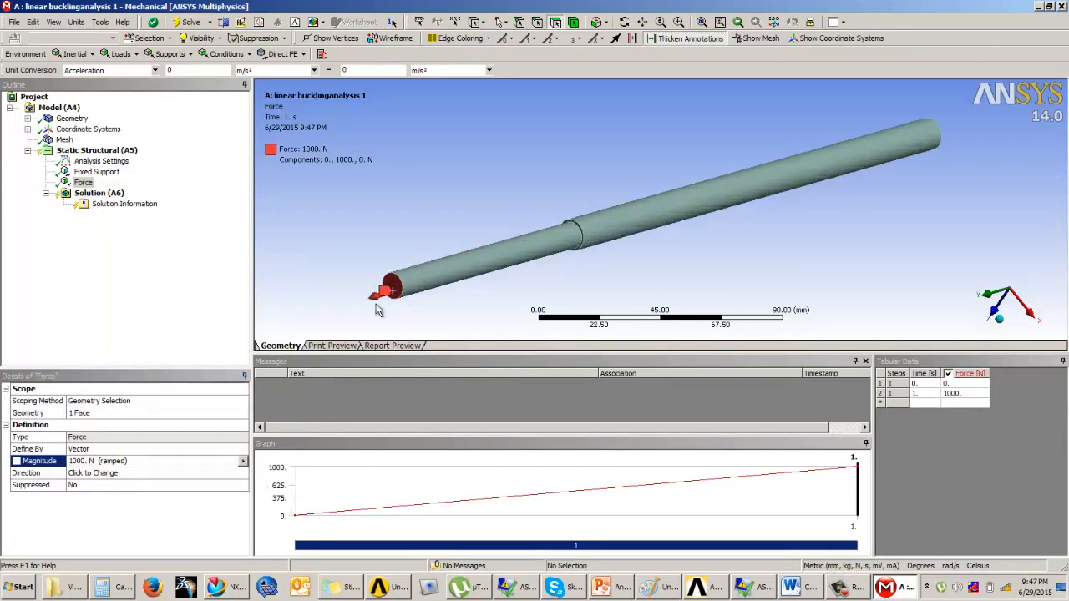
Add a second force to the Static Structural analysis, scoped to the annular step face between the two rod diameters.
{"action": "left_click", "coordinate": [93, 150]}
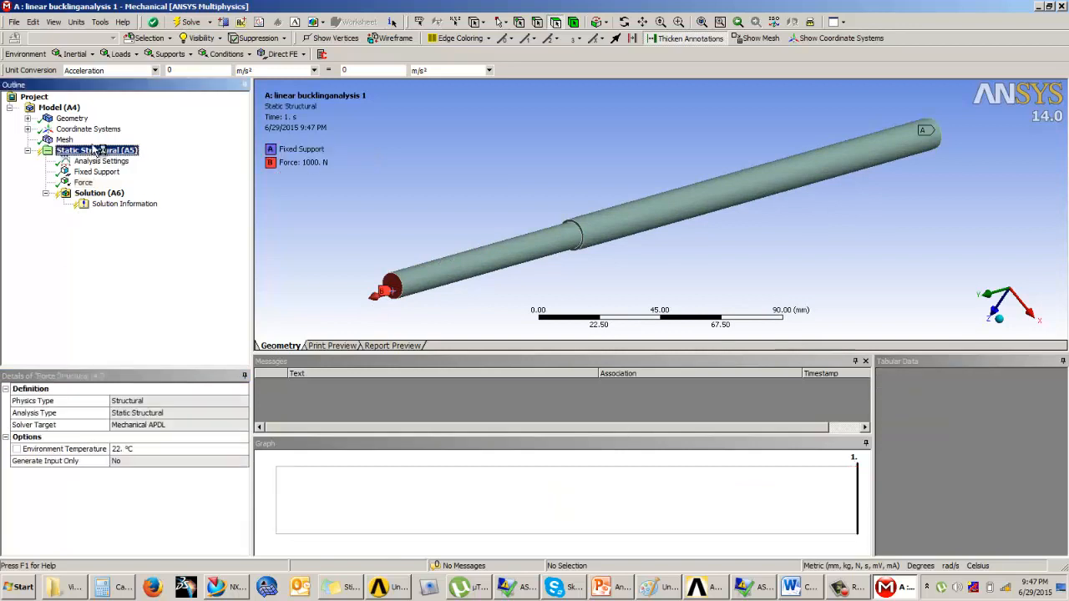
{"action": "left_click", "coordinate": [121, 53]}
{"action": "left_click", "coordinate": [123, 109]}
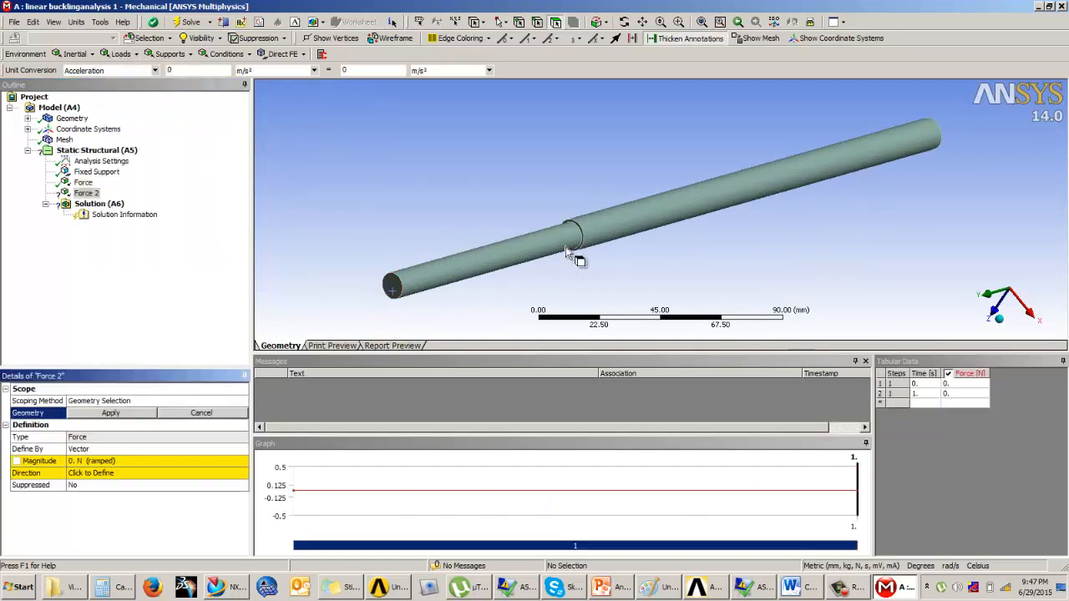
{"action": "left_click", "coordinate": [543, 250]}
{"action": "scroll", "coordinate": [576, 239], "scroll_direction": "up", "scroll_amount": 3}
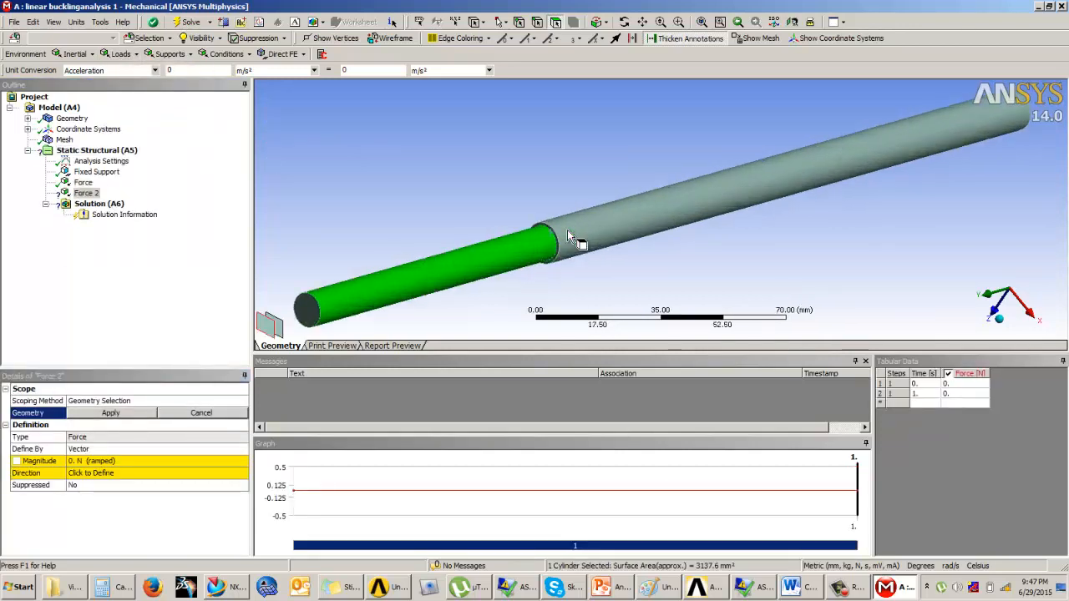
{"action": "scroll", "coordinate": [554, 226], "scroll_direction": "up", "scroll_amount": 3}
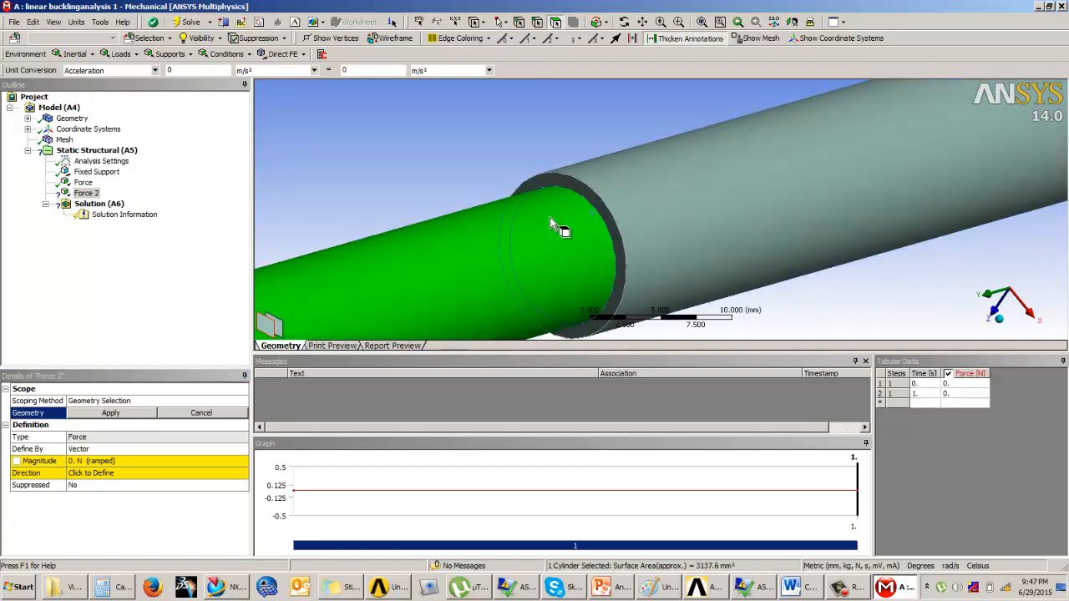
{"action": "left_click", "coordinate": [589, 194]}
{"action": "left_click", "coordinate": [111, 413]}
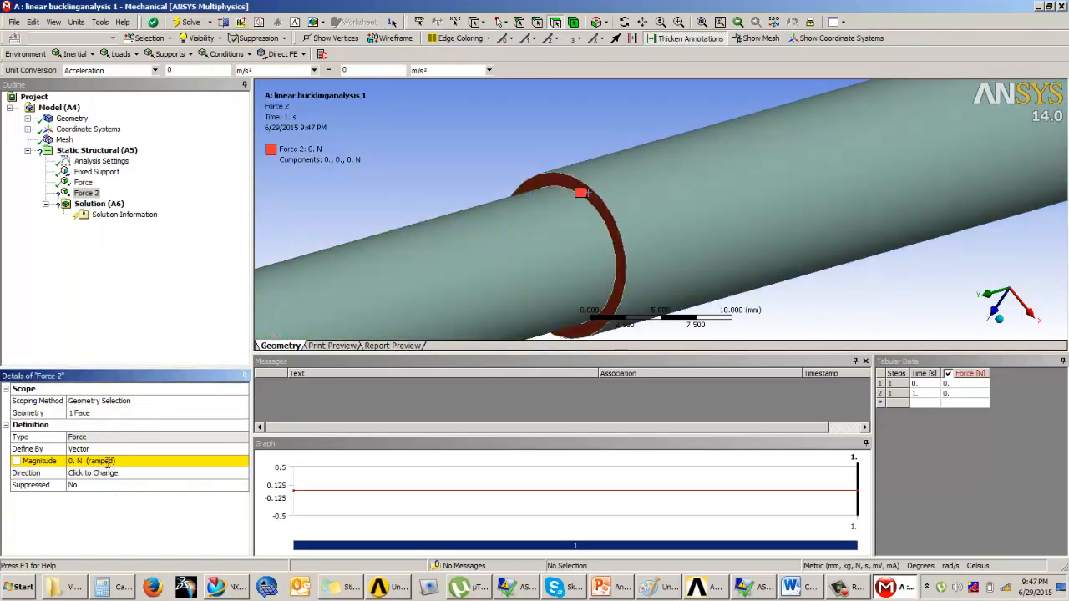
Set the step-face force to 2000 N and reverse its direction so it compresses the large-diameter section.
{"action": "left_click", "coordinate": [115, 461]}
{"action": "type", "text": "2000"}
{"action": "key", "text": "Return"}
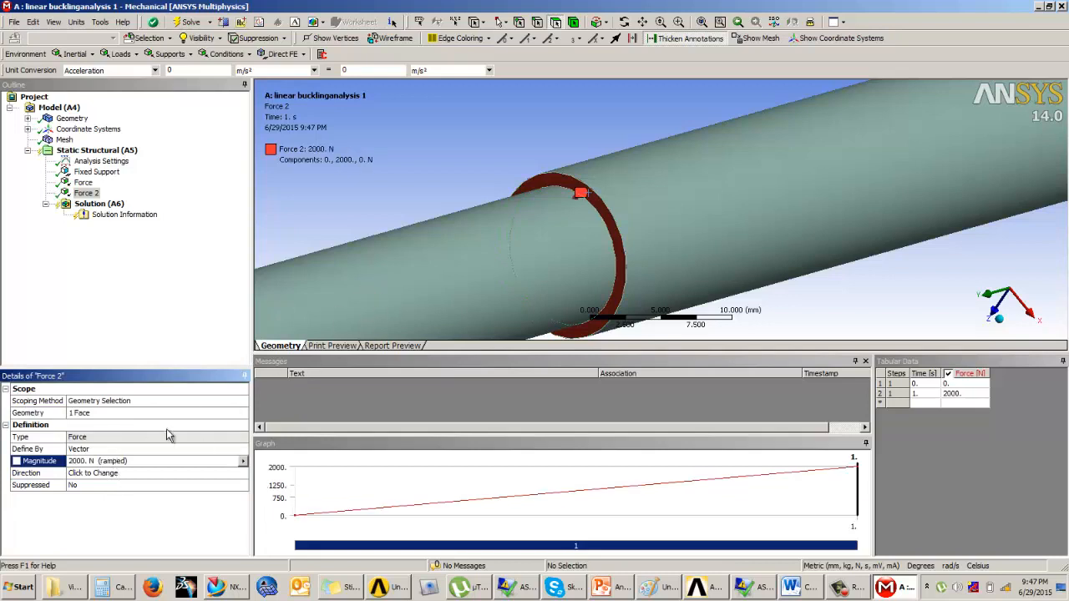
{"action": "left_click", "coordinate": [127, 473]}
{"action": "left_click", "coordinate": [279, 292]}
{"action": "scroll", "coordinate": [512, 154], "scroll_direction": "down", "scroll_amount": 5}
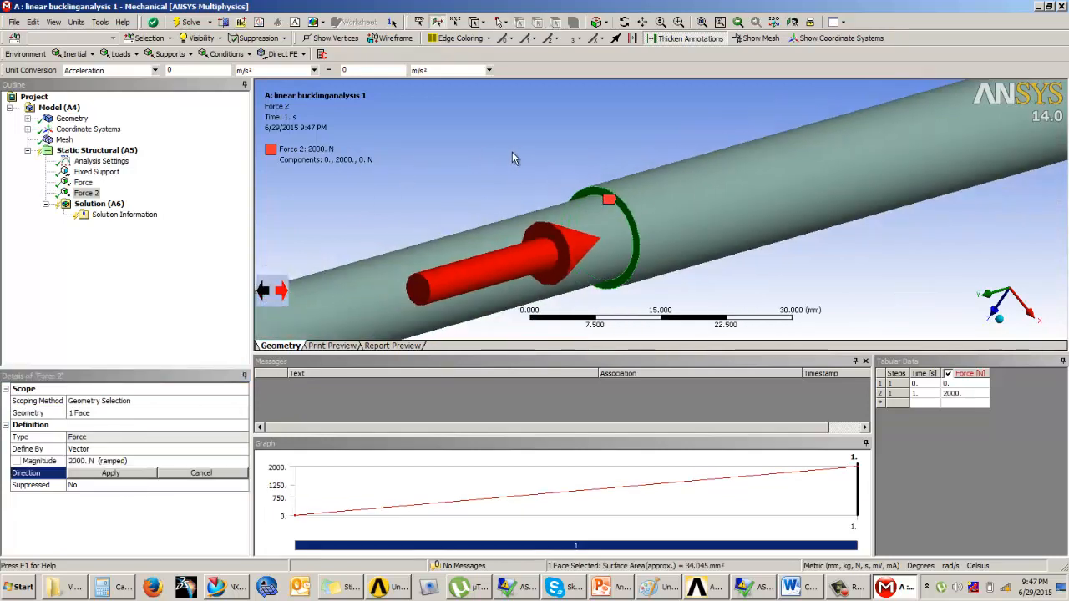
{"action": "scroll", "coordinate": [527, 159], "scroll_direction": "down", "scroll_amount": 2}
{"action": "left_click", "coordinate": [112, 474]}
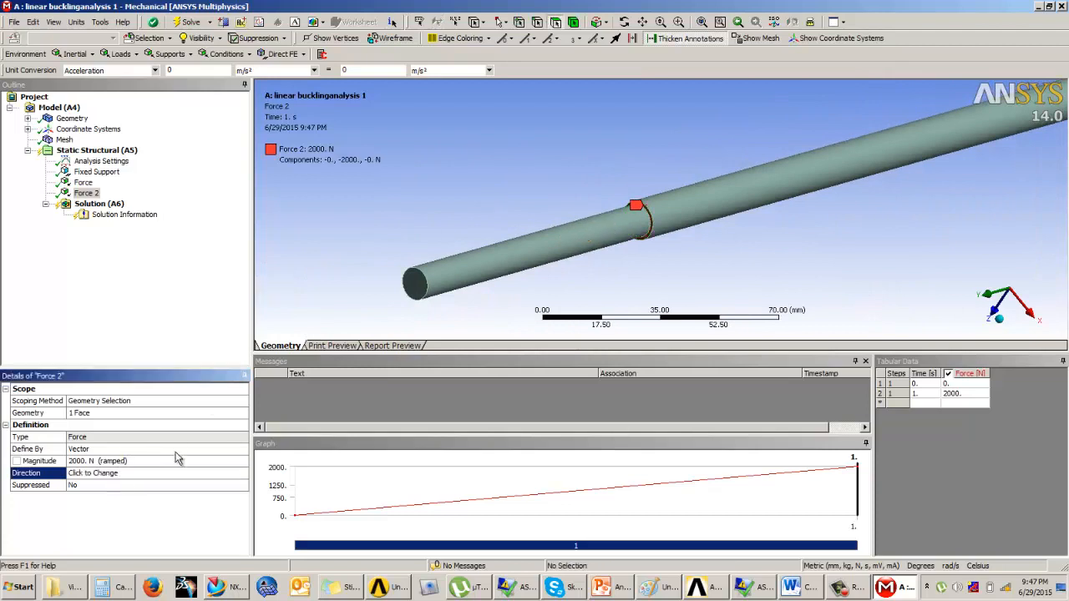
Display the fixed support and both forces together on the rod to review the boundary conditions.
{"action": "scroll", "coordinate": [492, 206], "scroll_direction": "up", "scroll_amount": 3}
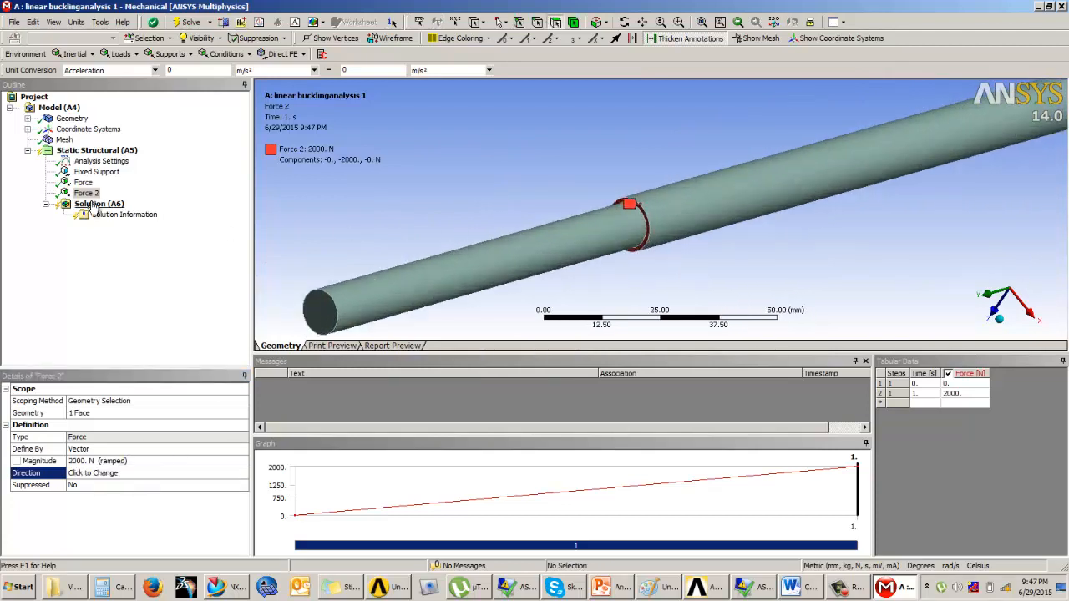
{"action": "left_click", "coordinate": [97, 171], "text": "shift"}
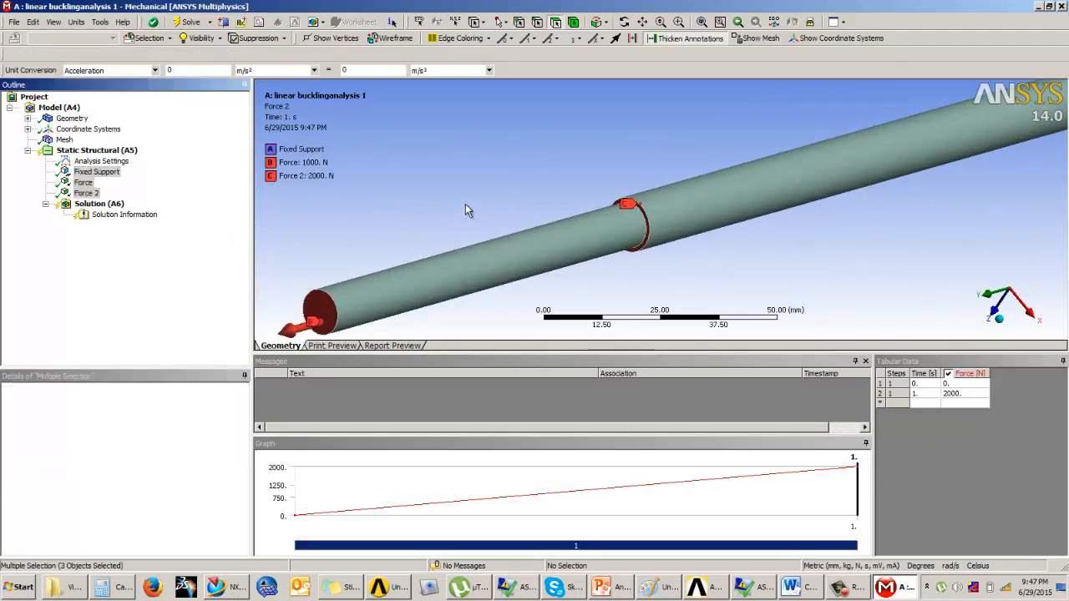
{"action": "scroll", "coordinate": [465, 209], "scroll_direction": "down", "scroll_amount": 3}
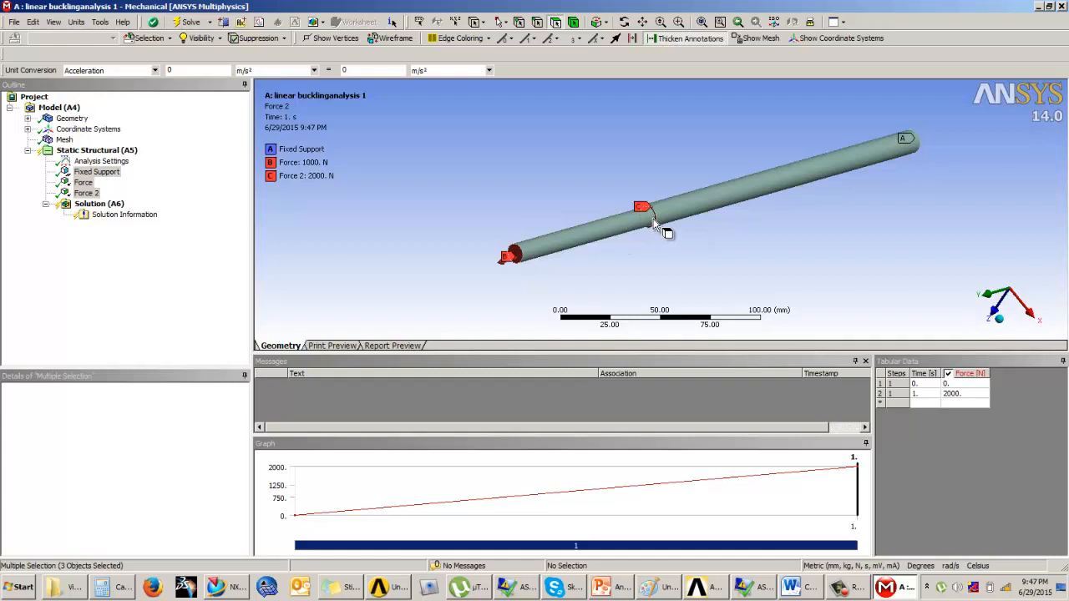
Add a Total Deformation result to the Static Structural solution and solve the analysis.
{"action": "left_click", "coordinate": [119, 207]}
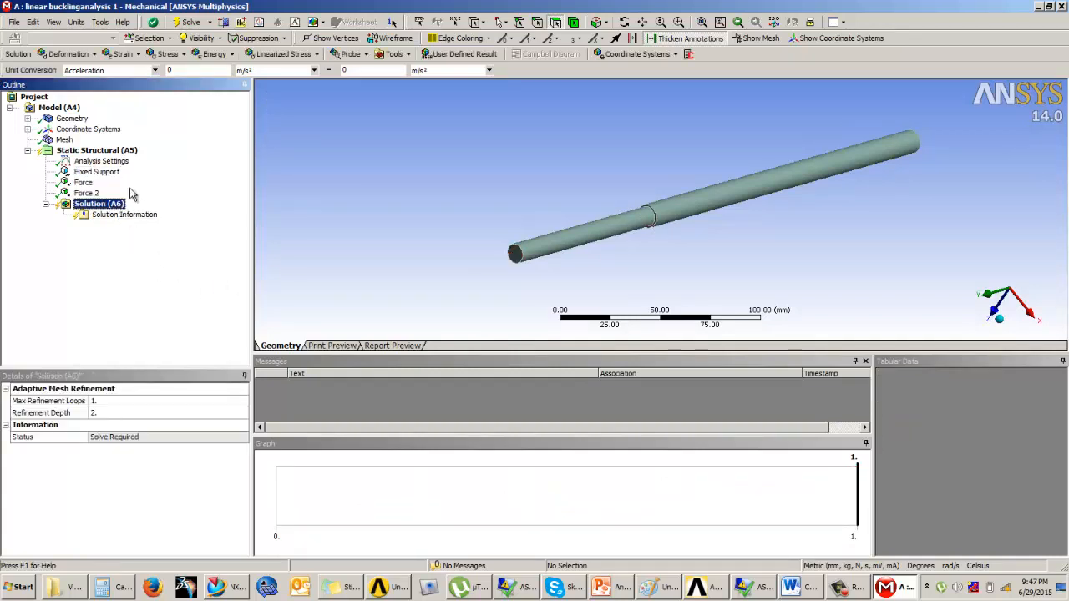
{"action": "left_click", "coordinate": [87, 57]}
{"action": "left_click", "coordinate": [84, 70]}
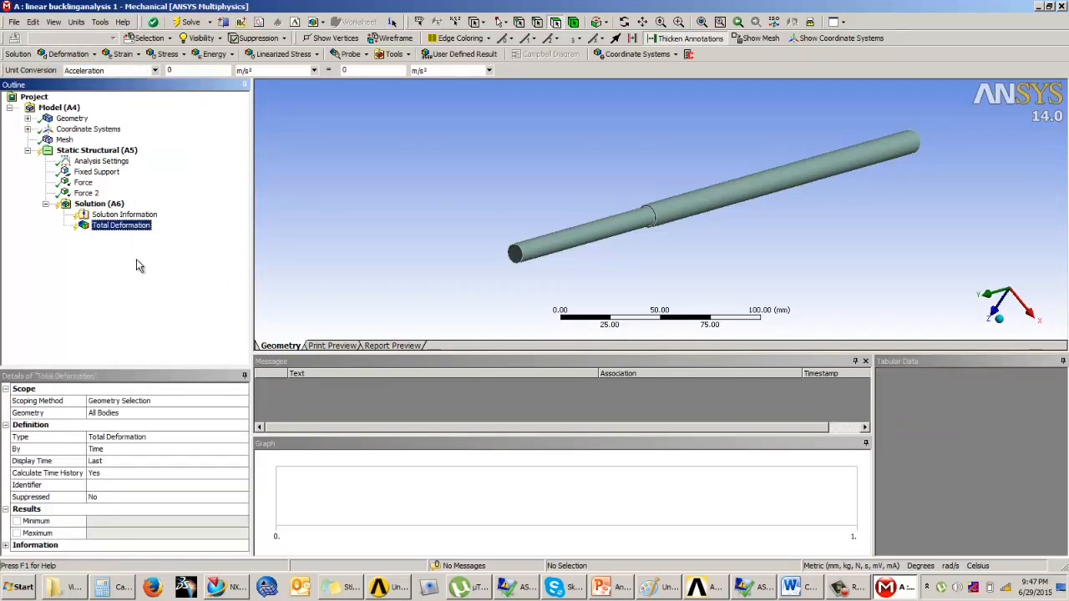
{"action": "right_click", "coordinate": [104, 204]}
{"action": "left_click", "coordinate": [127, 229]}
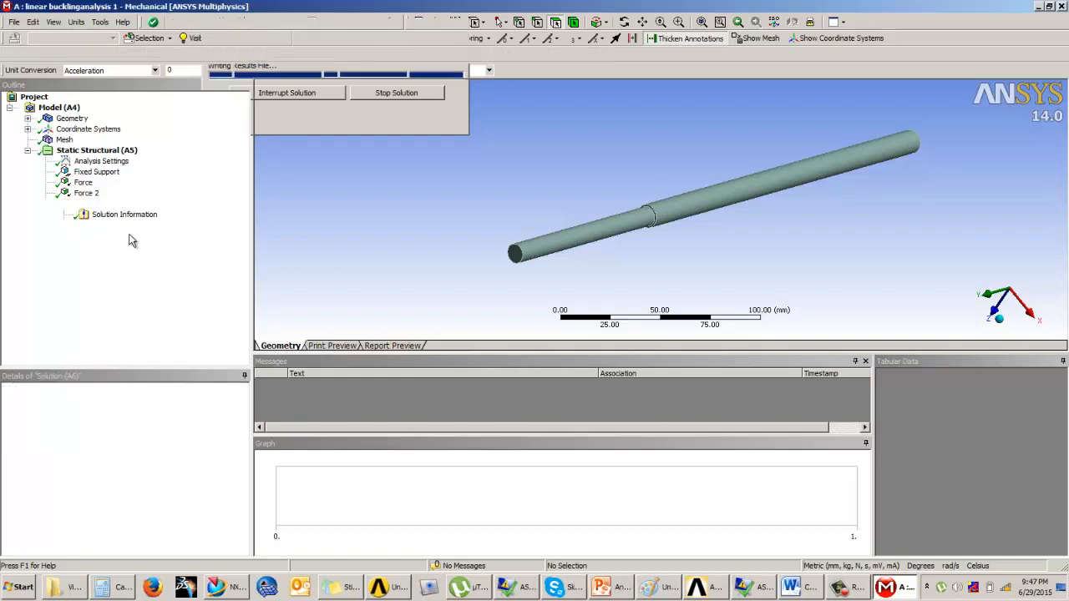
View the rod's total deformation result and close Mechanical.
{"action": "left_click", "coordinate": [124, 225]}
{"action": "left_click_drag", "start_coordinate": [678, 247], "coordinate": [731, 241]}
{"action": "left_click", "coordinate": [1062, 7]}
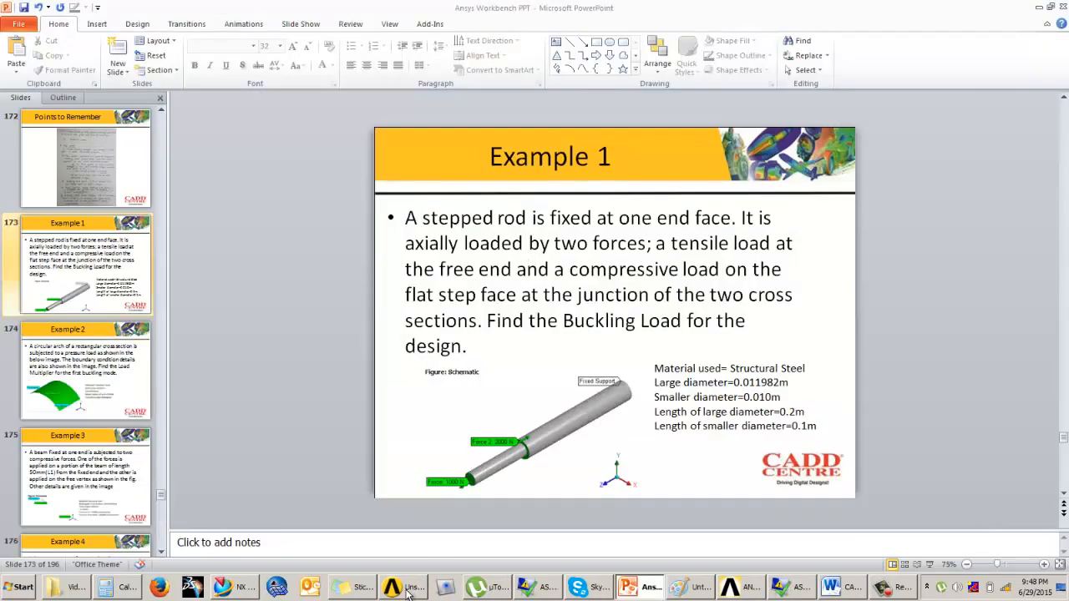
Switch to Workbench and add a Linear Buckling system linked to the Static Structural system's Solution, keeping its default name.
{"action": "left_click", "coordinate": [410, 589]}
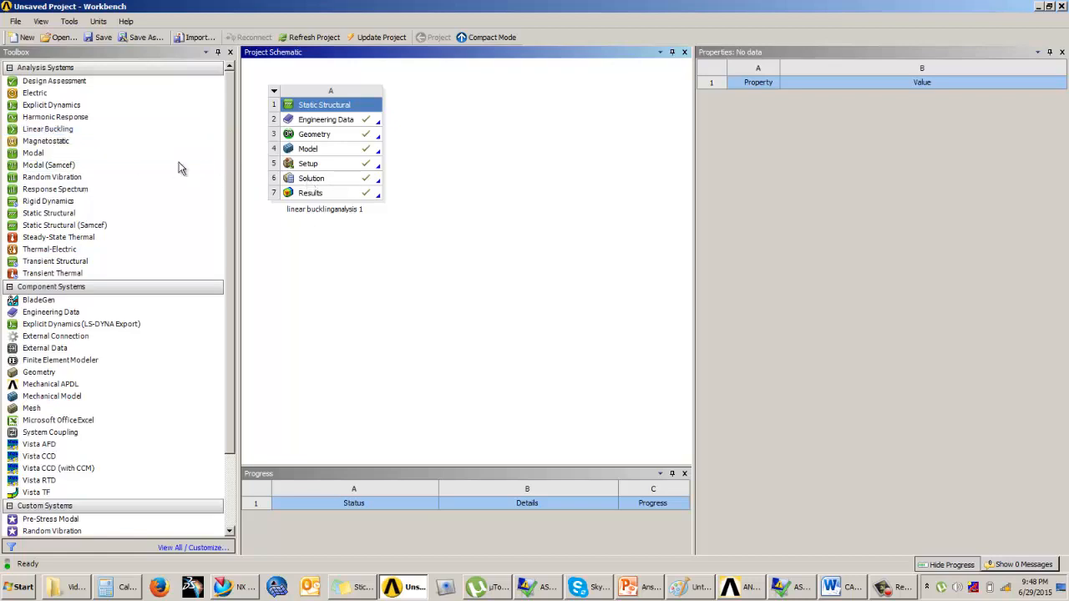
{"action": "left_click_drag", "start_coordinate": [56, 139], "coordinate": [307, 186]}
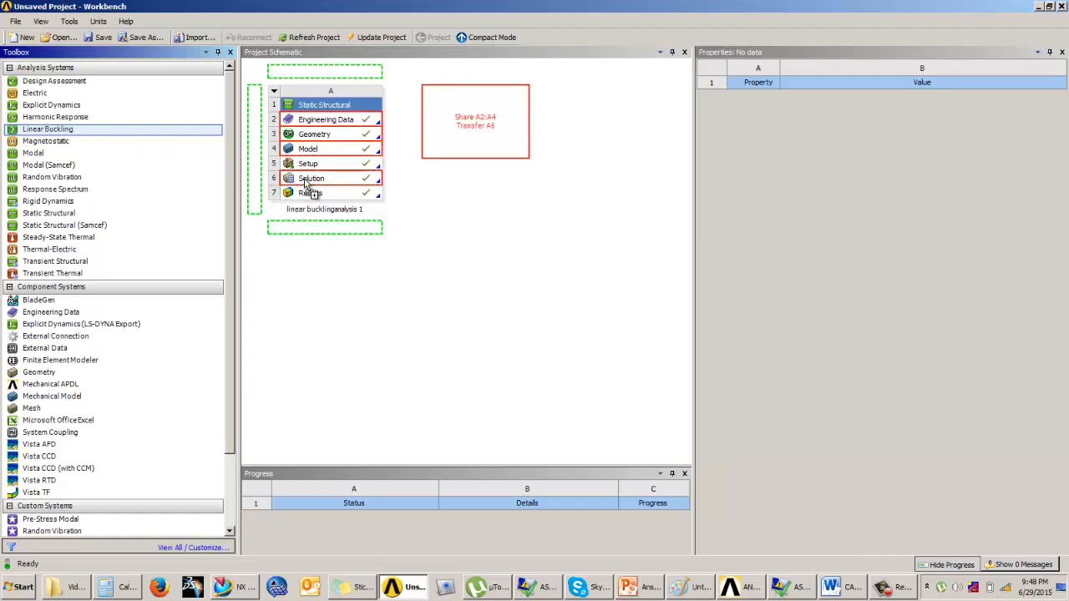
{"action": "left_click_drag", "start_coordinate": [306, 185], "coordinate": [308, 184]}
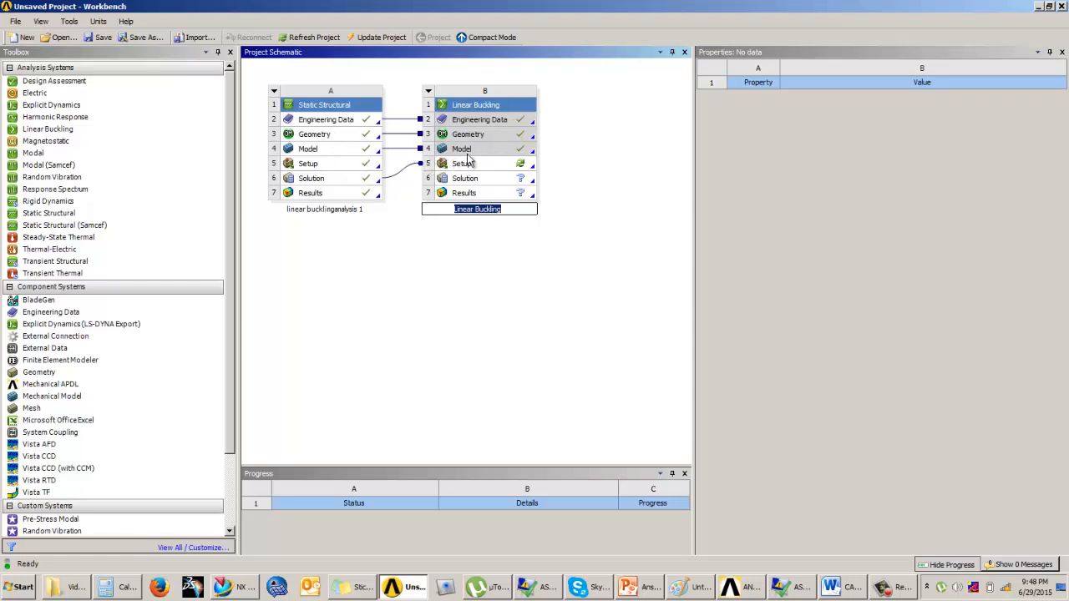
{"action": "left_click", "coordinate": [566, 186]}
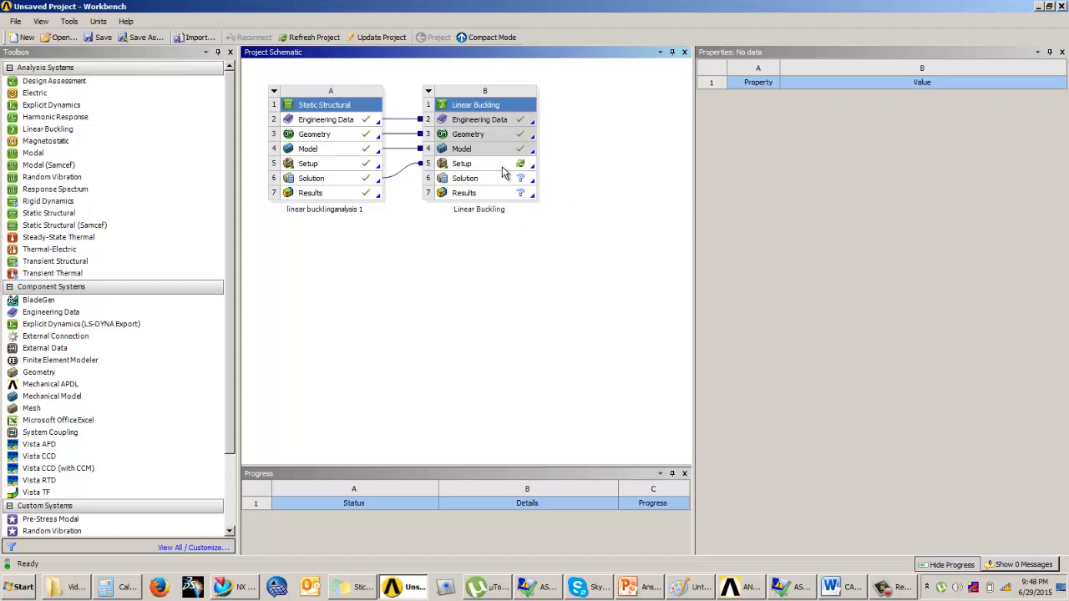
Open the Linear Buckling setup in Mechanical and check Max Modes to Find in its analysis settings.
{"action": "double_click", "coordinate": [498, 171]}
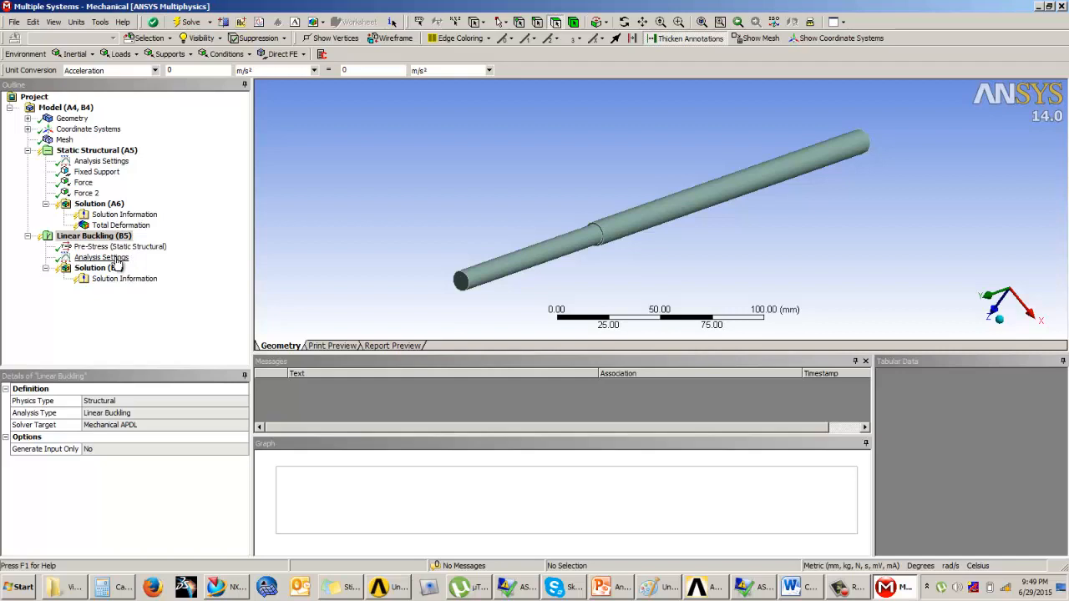
{"action": "left_click", "coordinate": [101, 258]}
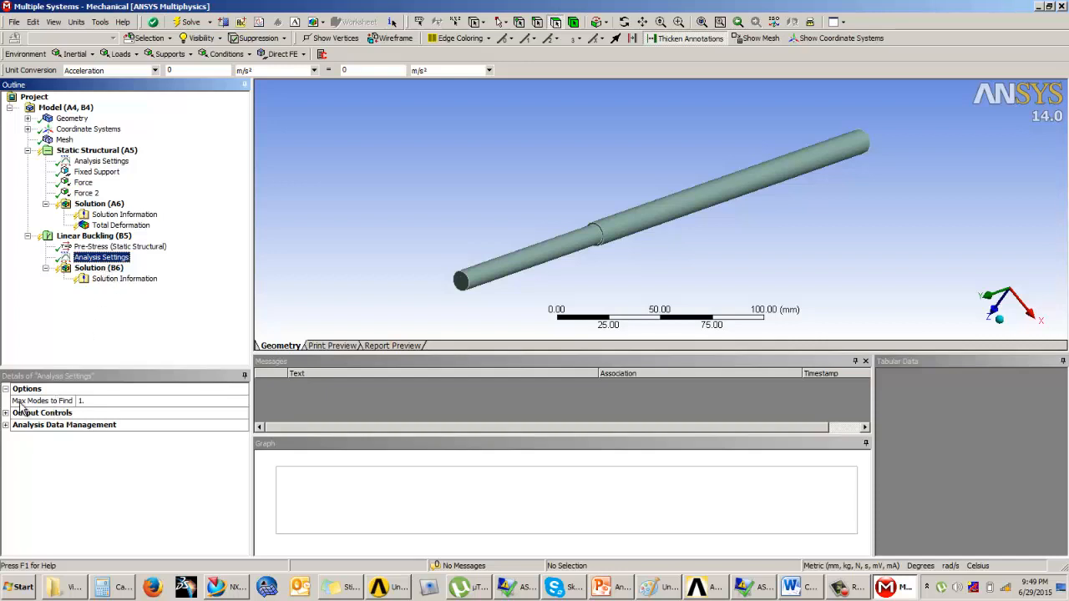
{"action": "left_click", "coordinate": [83, 402]}
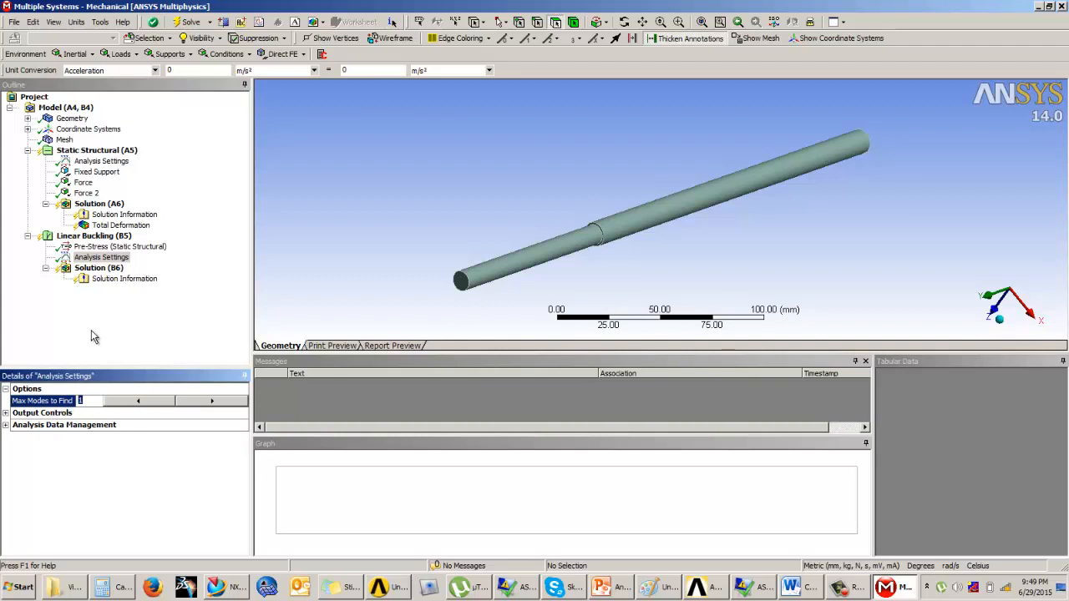
Solve the Linear Buckling analysis.
{"action": "left_click", "coordinate": [87, 269]}
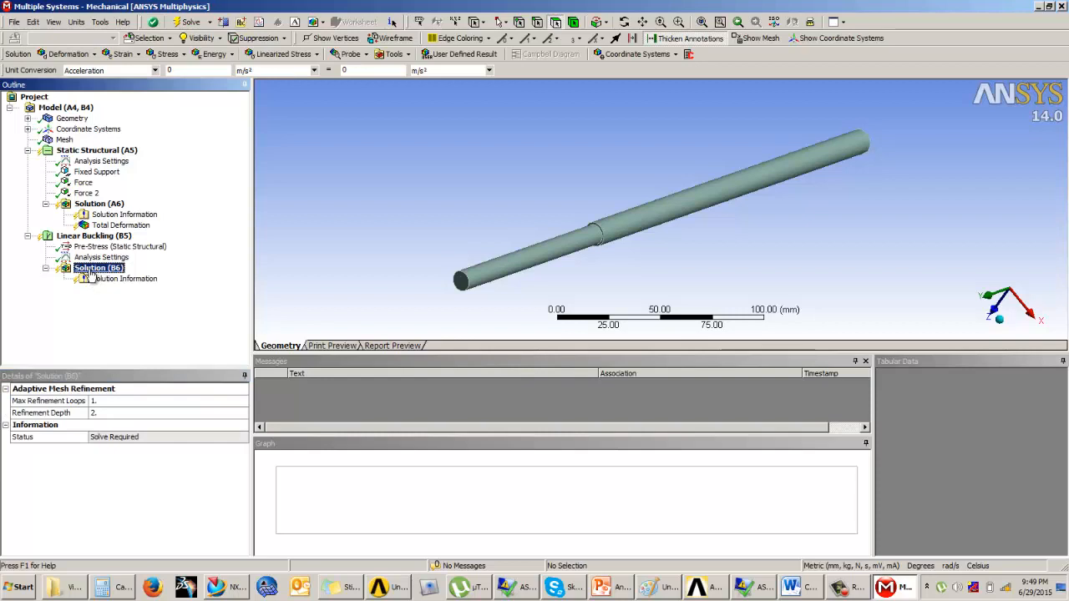
{"action": "right_click", "coordinate": [91, 268]}
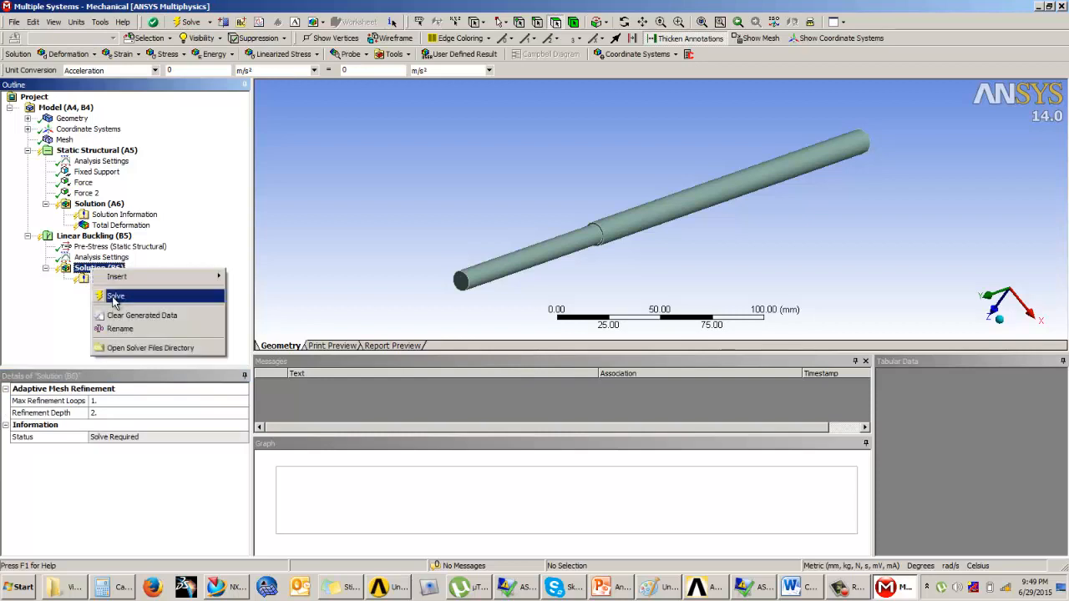
{"action": "left_click", "coordinate": [114, 299]}
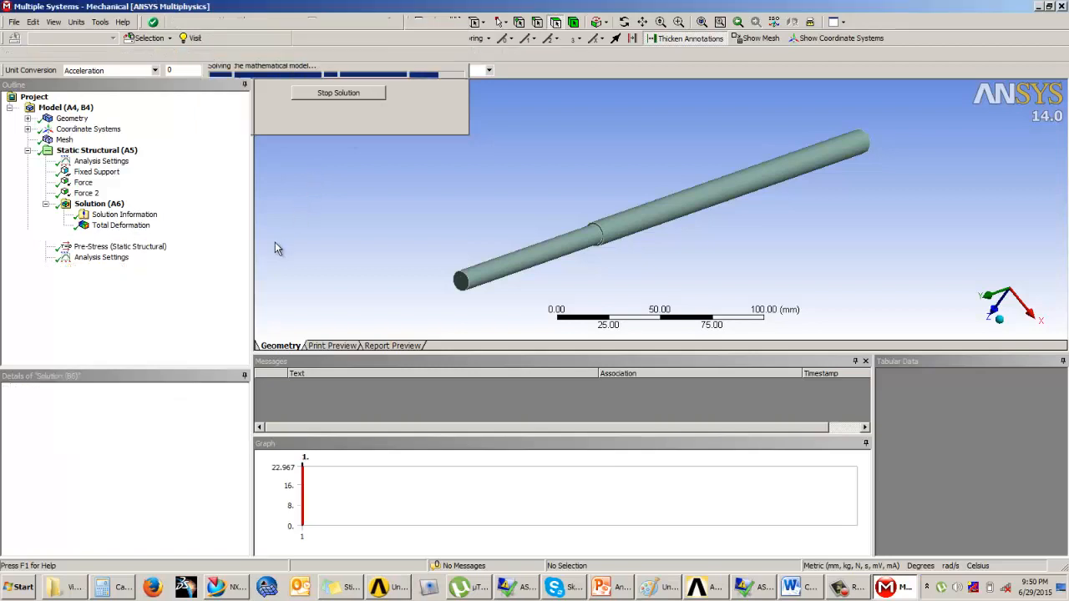
Read the load multiplier in the Linear Buckling solution and multiply 22.967 by 2000 in Calculator.
{"action": "left_click", "coordinate": [105, 269]}
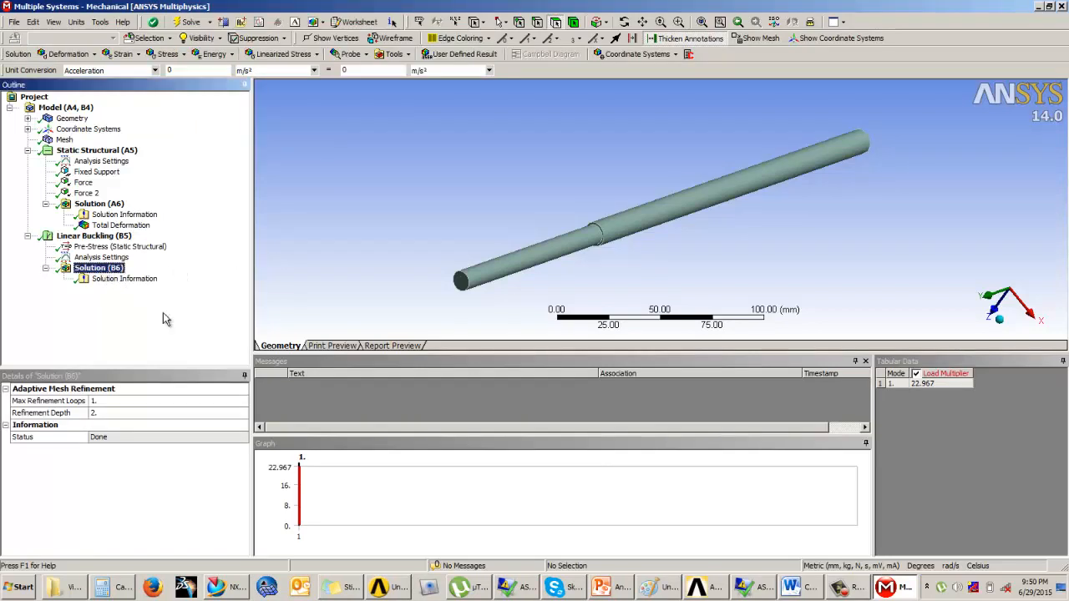
{"action": "left_click", "coordinate": [923, 386]}
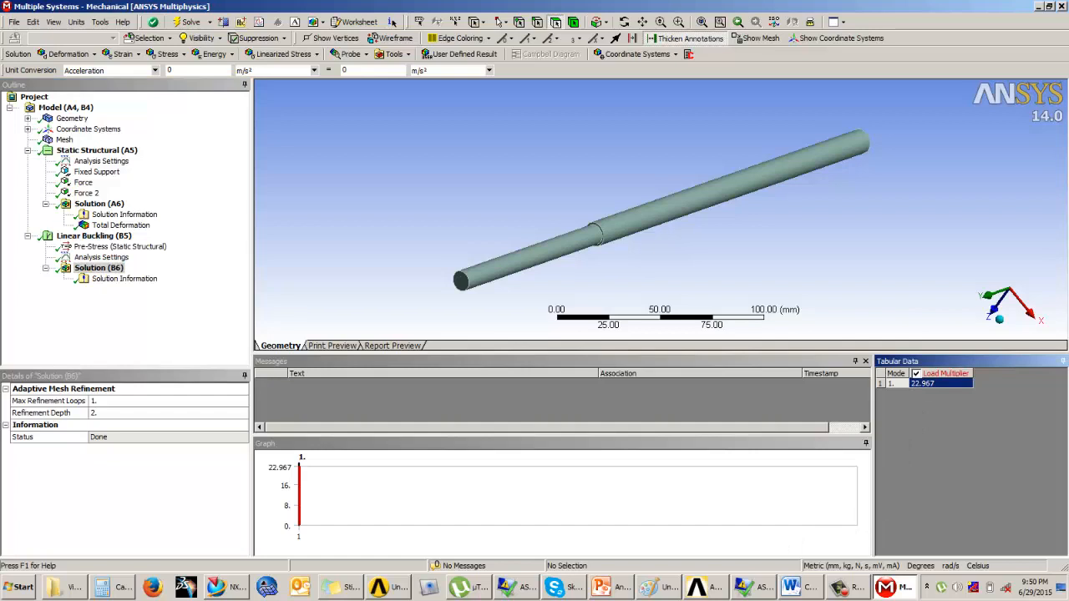
{"action": "left_click", "coordinate": [122, 589]}
{"action": "type", "text": "22.967 * 2000"}
{"action": "key", "text": "Return"}
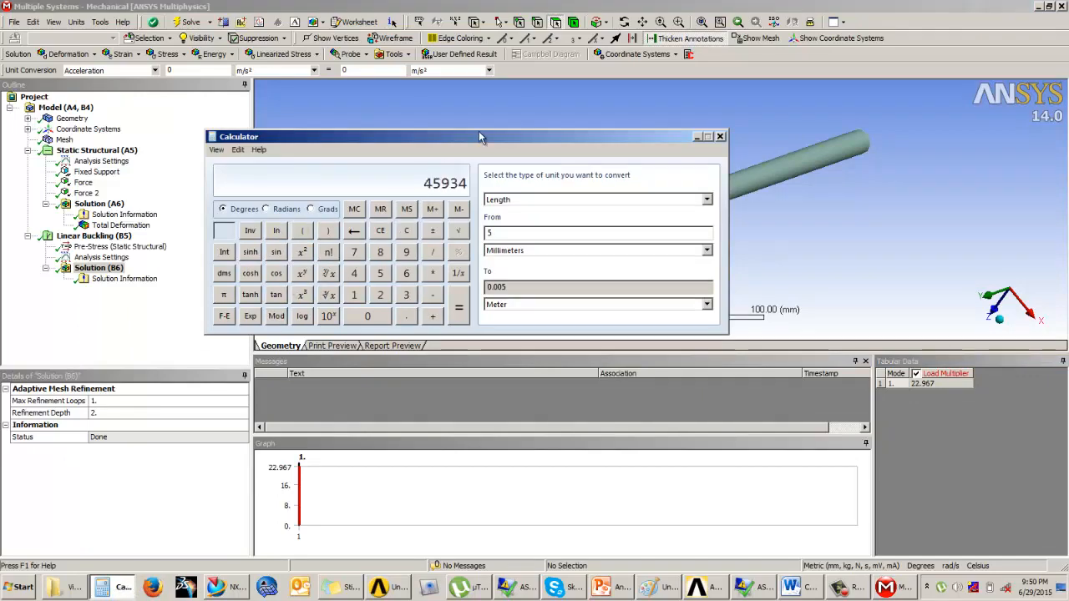
Multiply the load multiplier 22.967 by 1000 in Calculator and minimize it to return to Mechanical.
{"action": "left_click_drag", "start_coordinate": [480, 137], "coordinate": [412, 333]}
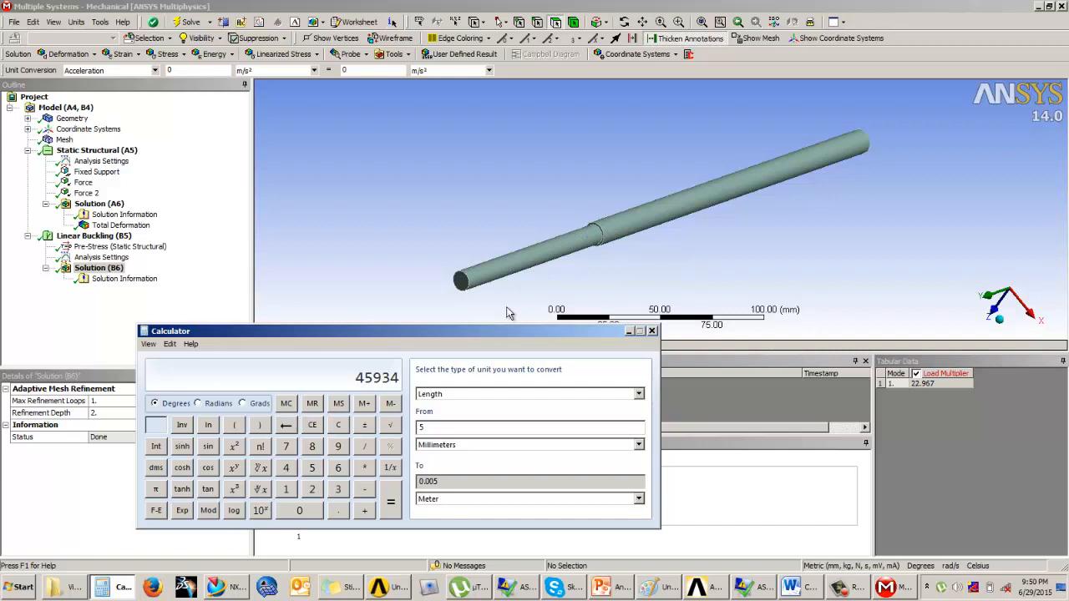
{"action": "left_click_drag", "start_coordinate": [453, 331], "coordinate": [480, 306]}
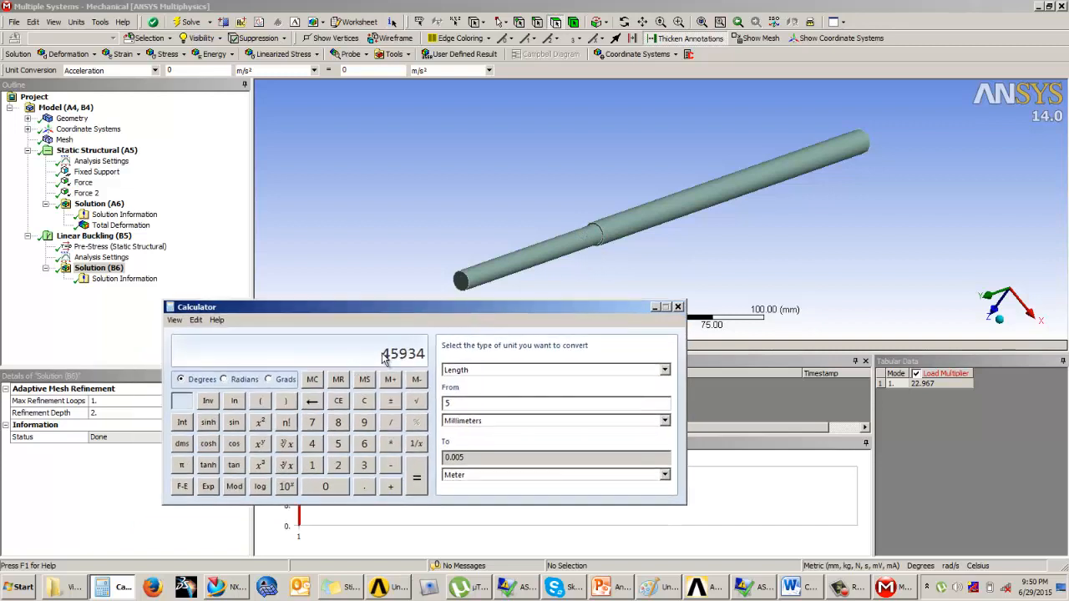
{"action": "type", "text": "22.967*10"}
{"action": "key", "text": "Return"}
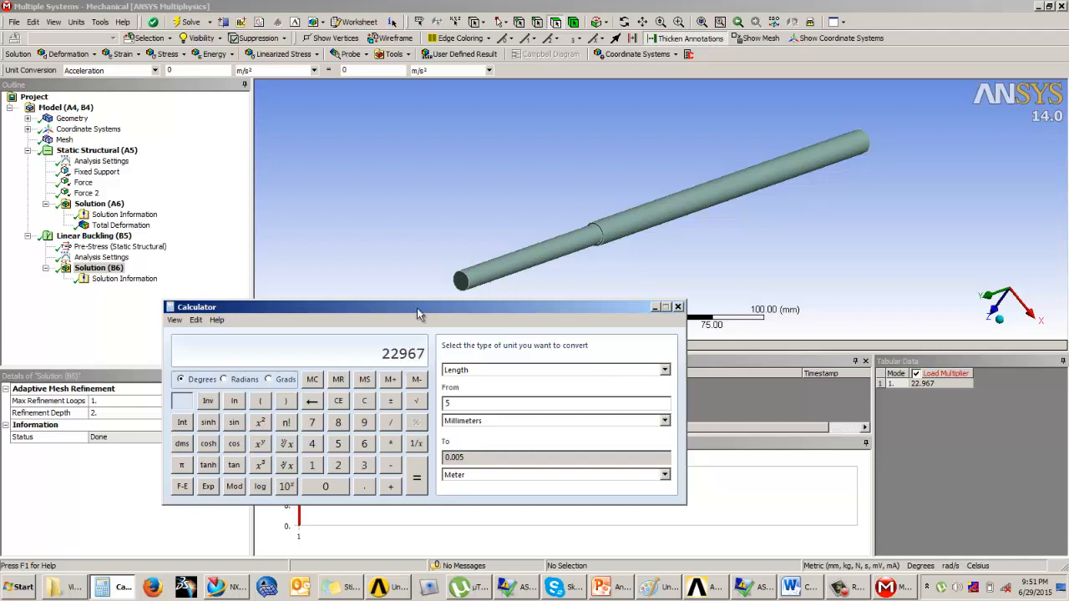
{"action": "left_click_drag", "start_coordinate": [418, 308], "coordinate": [429, 289]}
{"action": "left_click", "coordinate": [666, 289]}
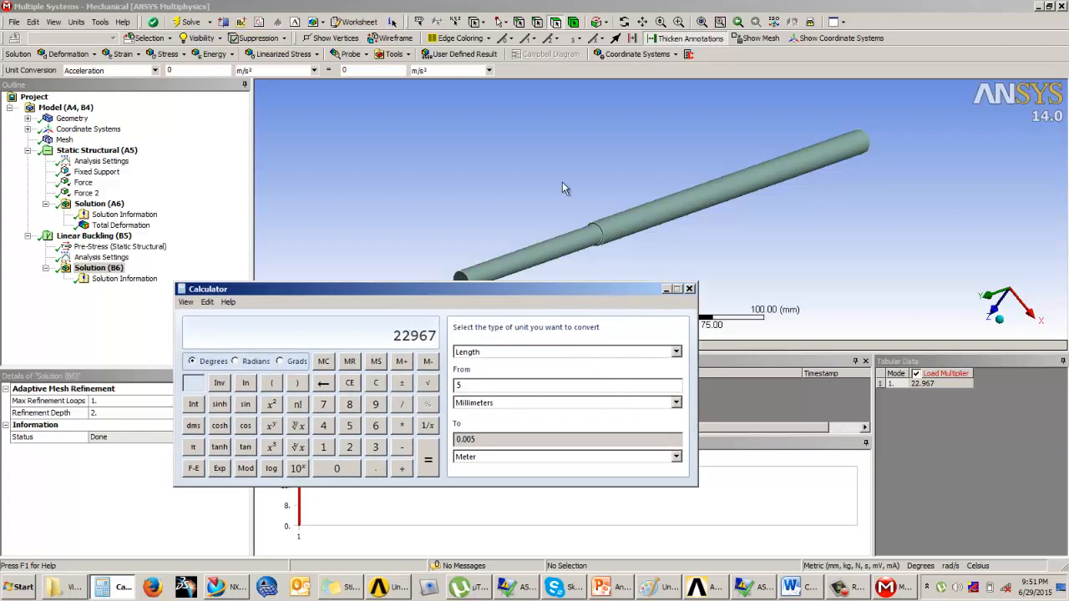
{"action": "middle_click_drag", "start_coordinate": [580, 237], "coordinate": [690, 219]}
{"action": "scroll", "coordinate": [663, 201], "scroll_direction": "up", "scroll_amount": 2}
{"action": "scroll", "coordinate": [665, 199], "scroll_direction": "down", "scroll_amount": 1}
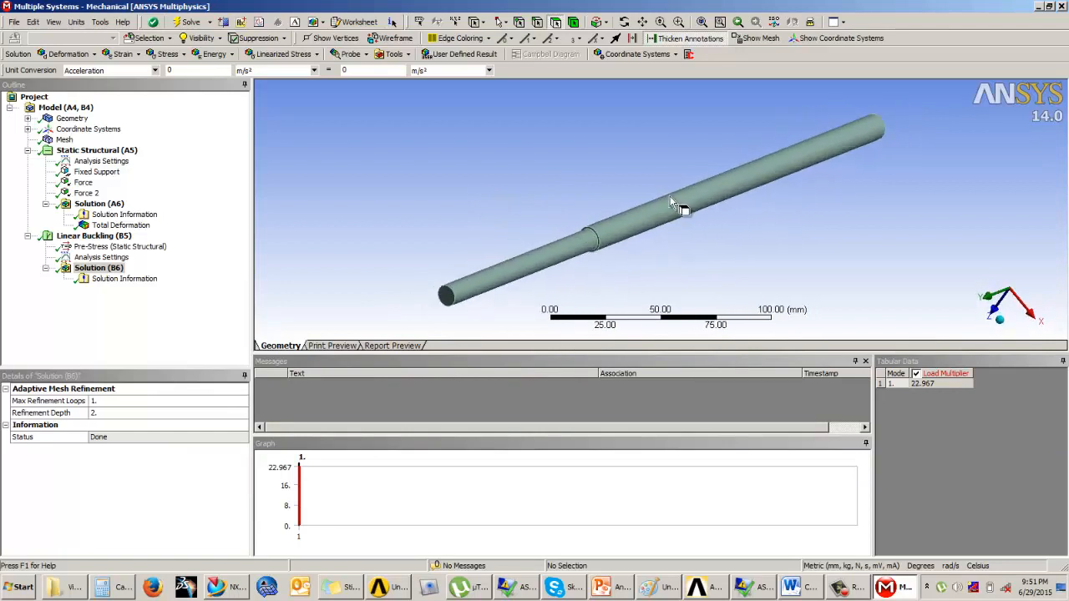